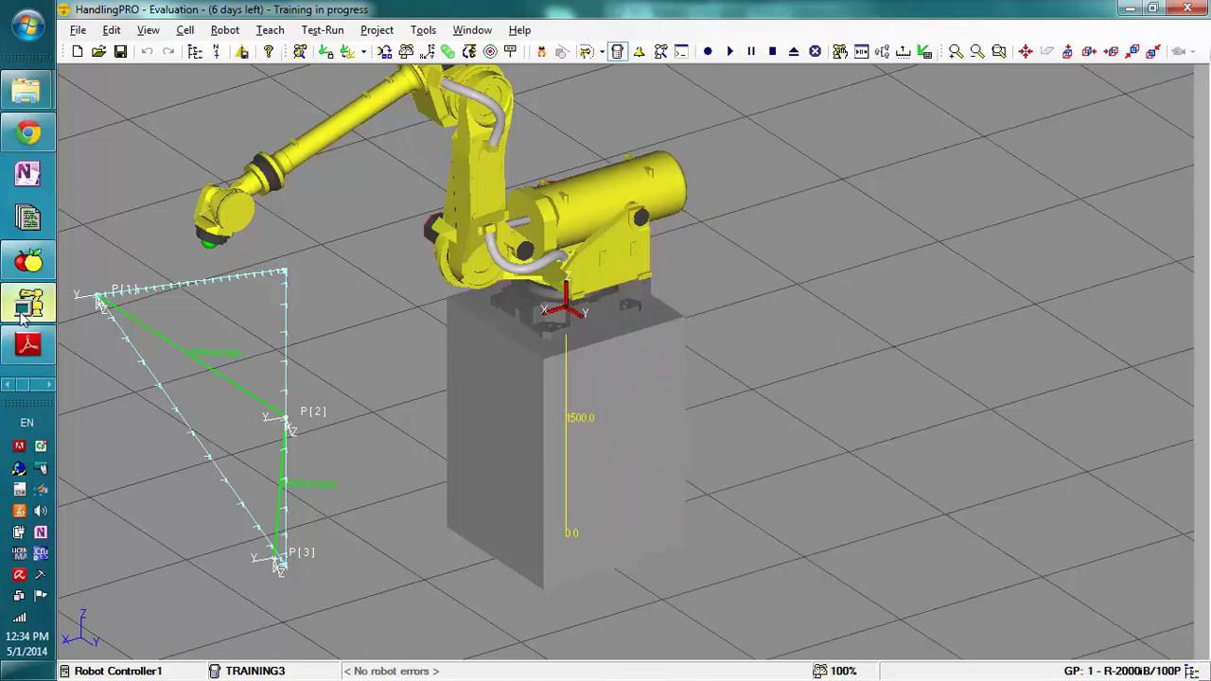
Step: Open the robot controller's teach pendant and switch it to T2 teach mode
left_click(49, 384)
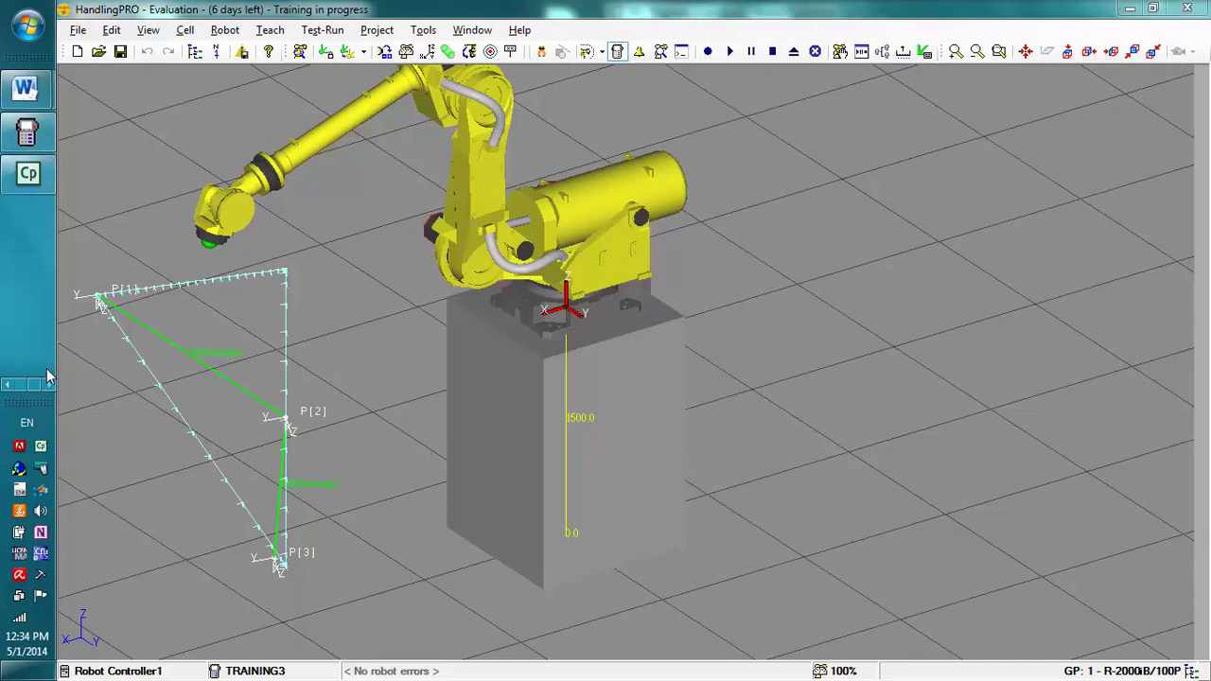
left_click(28, 133)
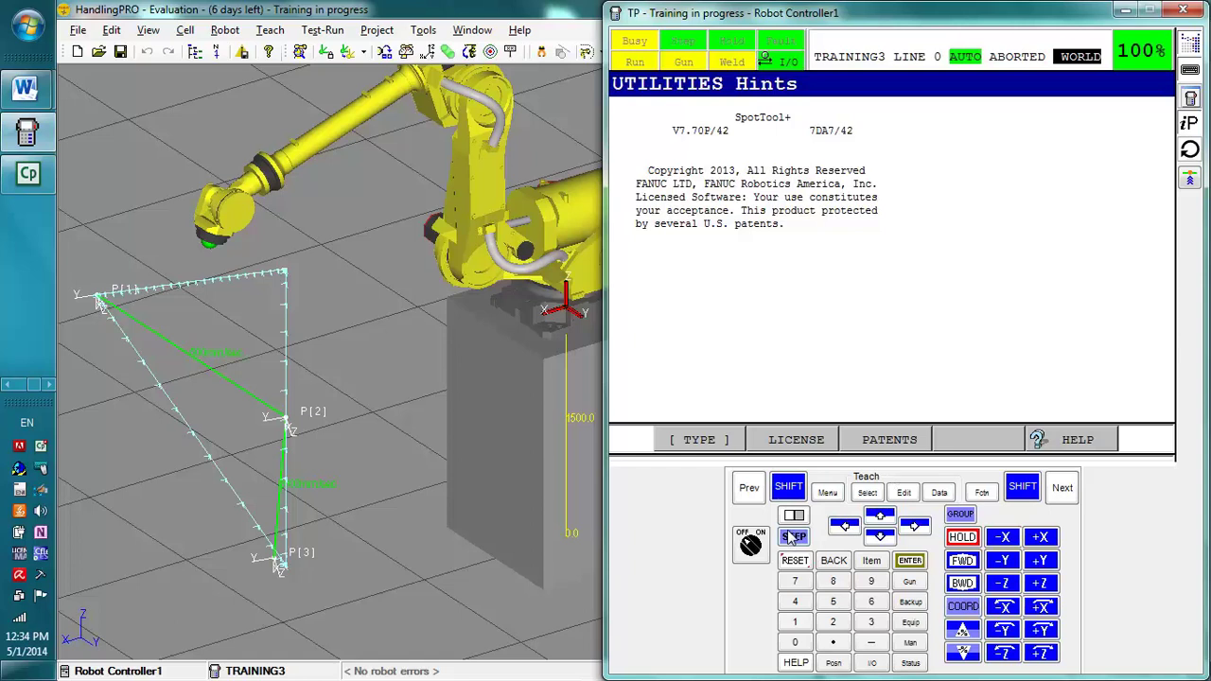
left_click(750, 544)
Step: Jog the robot wrist about -X and then +X with SHIFT held, then recentre the robot
left_click(788, 486)
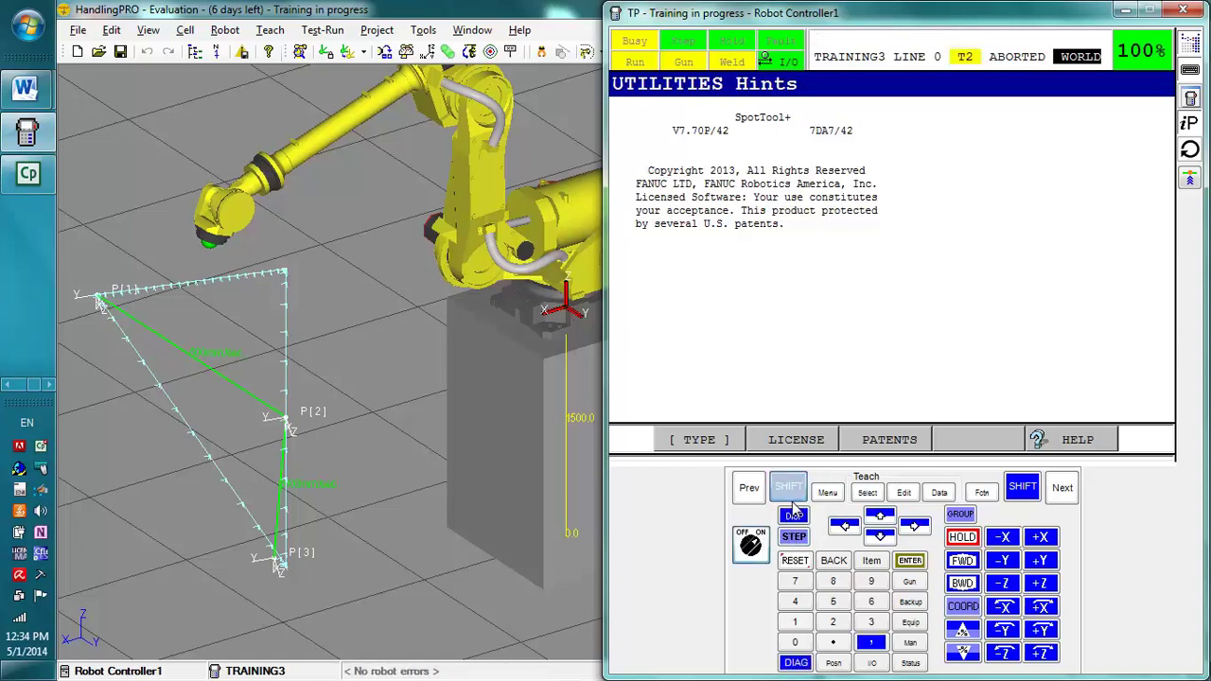
left_click(1004, 606)
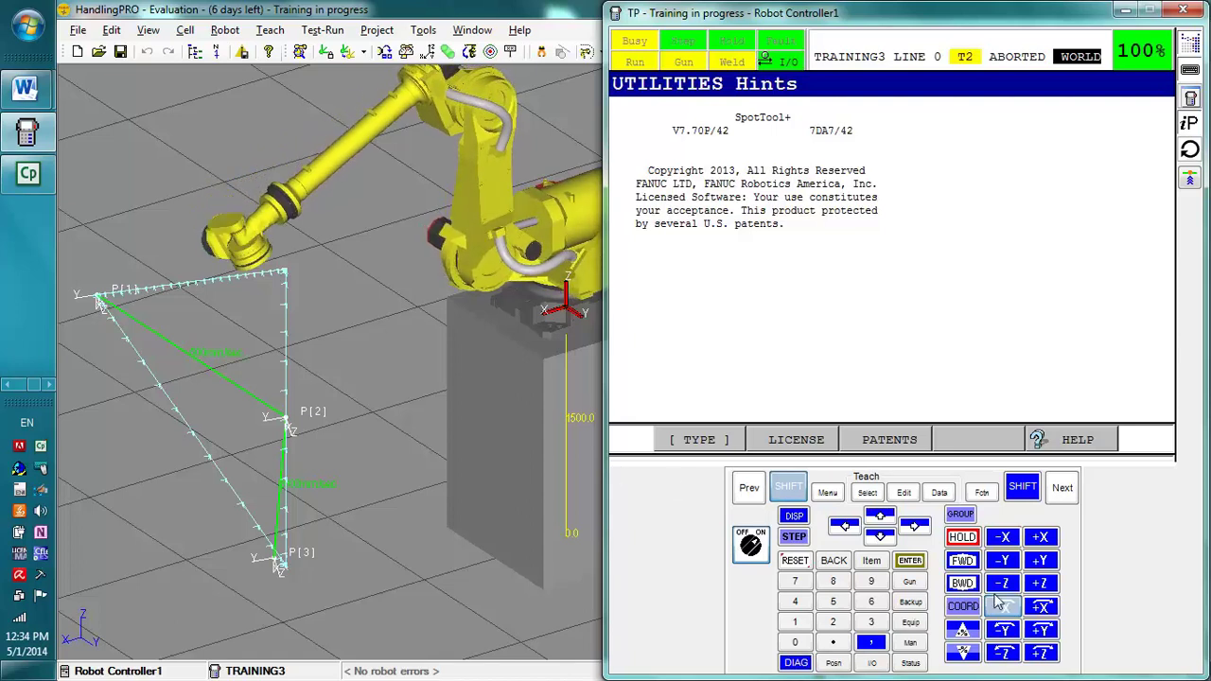
left_click(1040, 608)
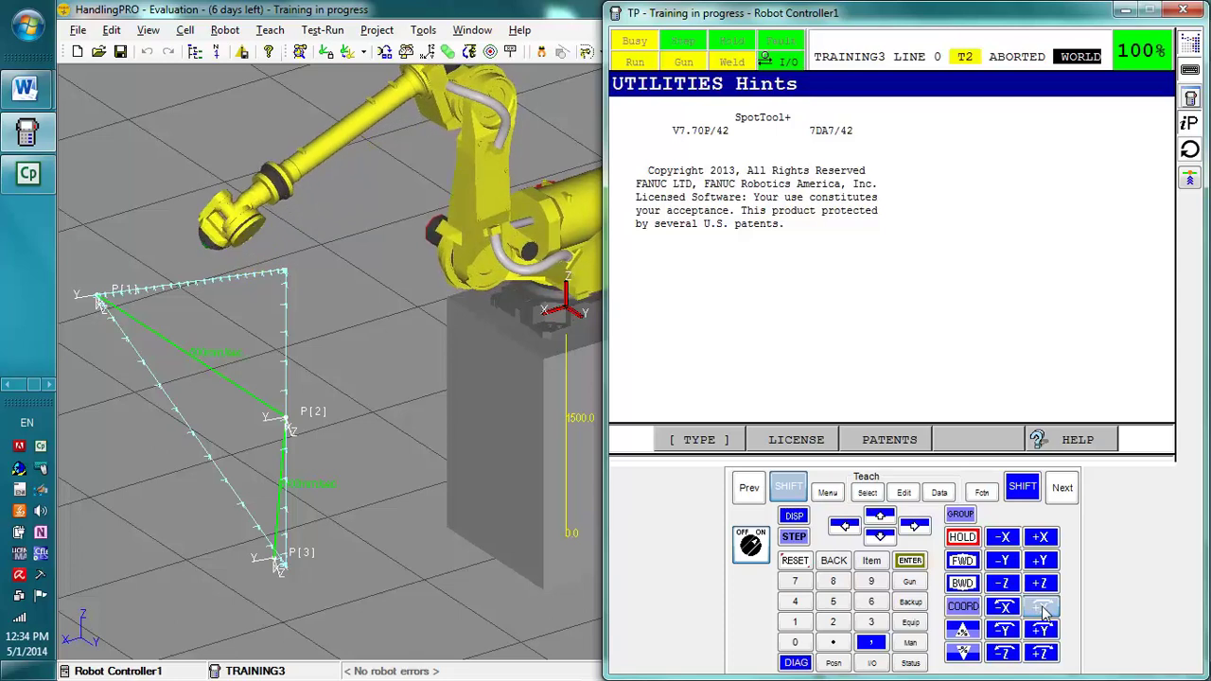
left_click(1040, 608)
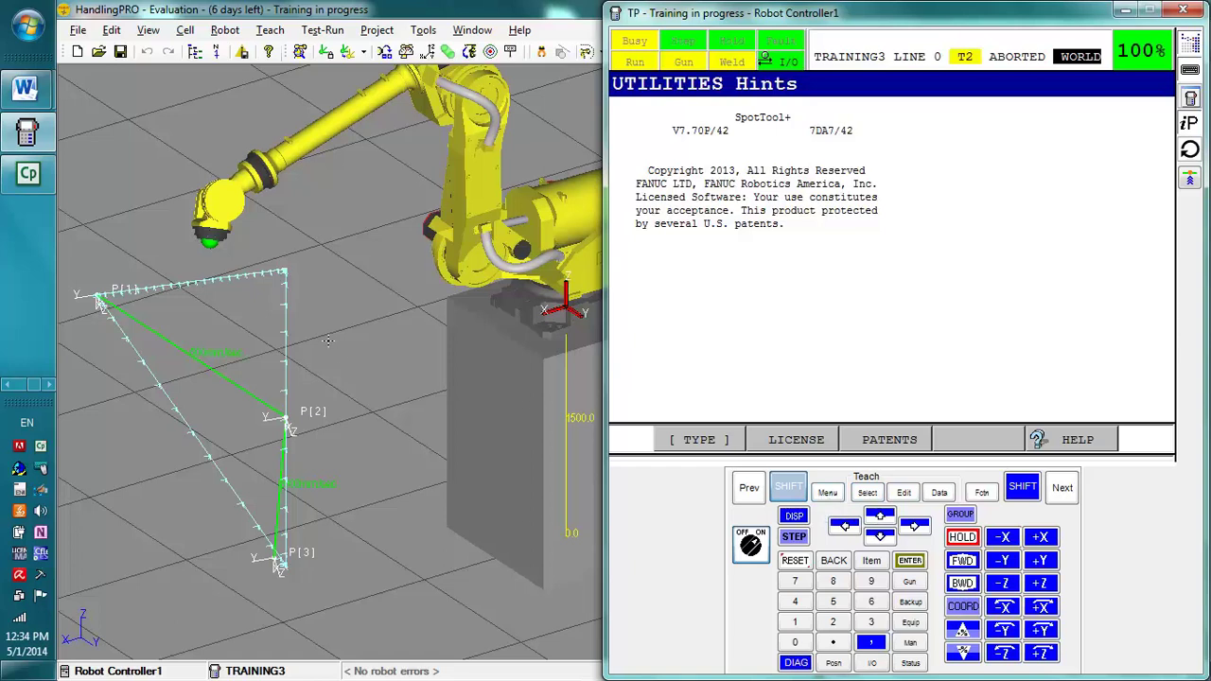
right_click_drag(326, 340, 456, 343, "ctrl")
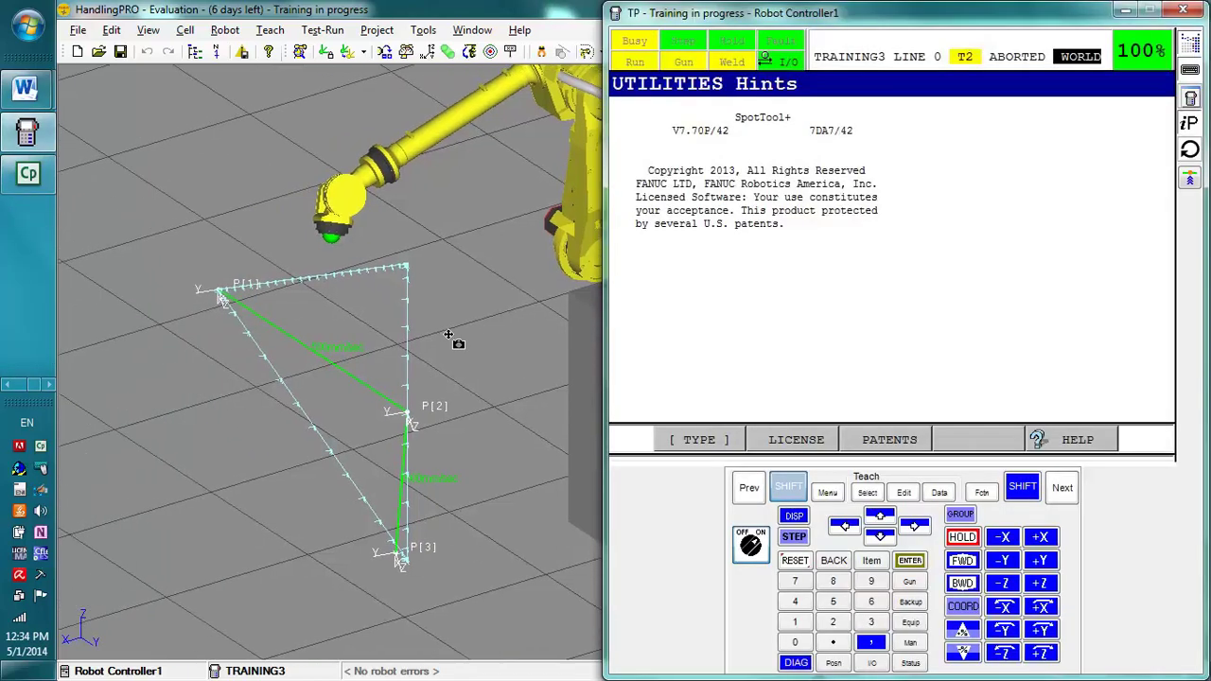
right_click_drag(457, 343, 478, 403, "ctrl")
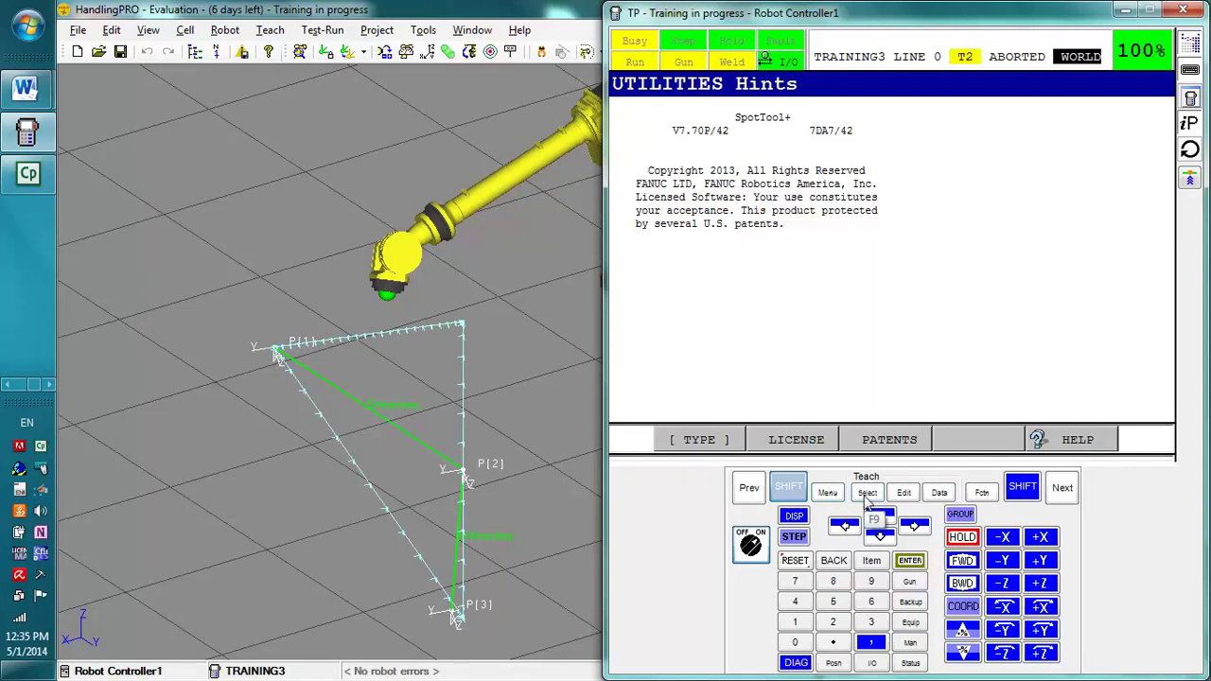
Step: Go through MENU > SETUP > Frames to display the Tool Frame Direct Entry list
left_click(867, 493)
left_click(826, 493)
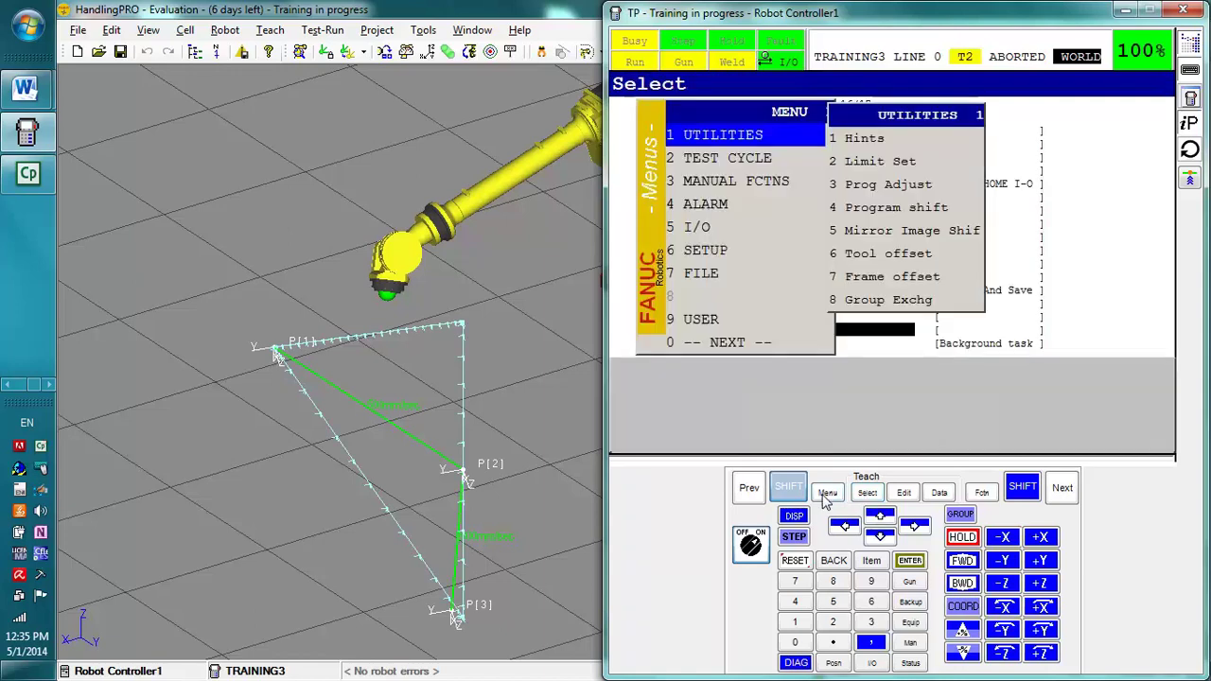
left_click(719, 254)
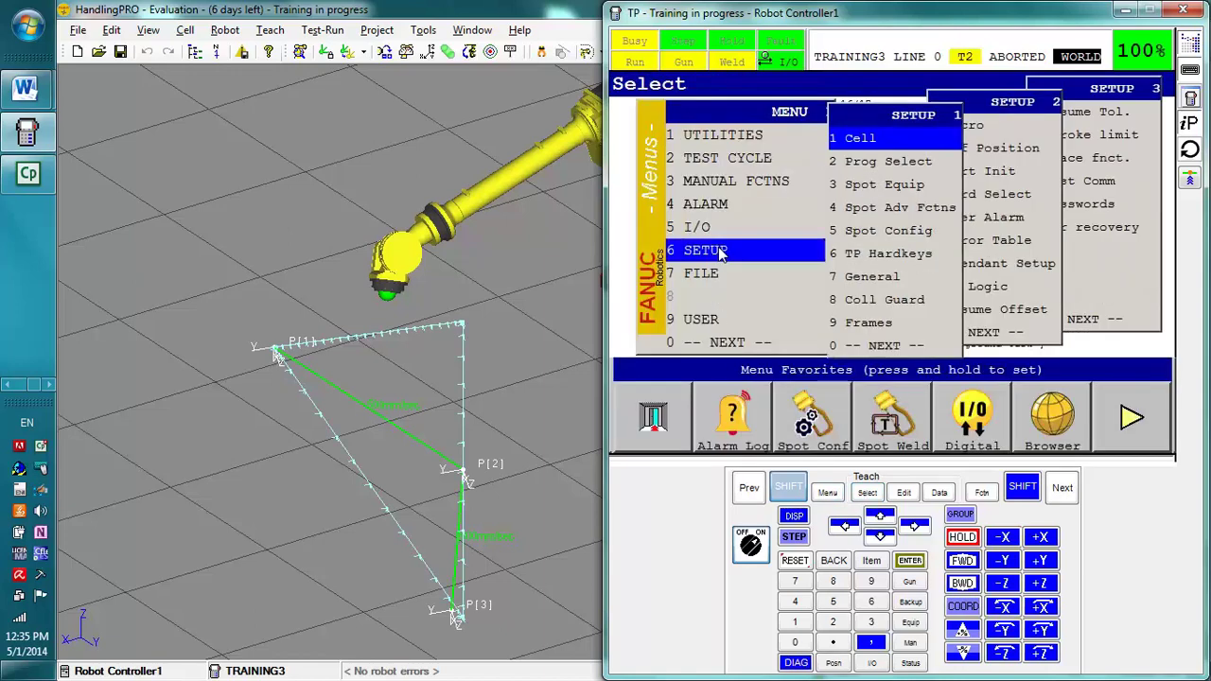
left_click(872, 329)
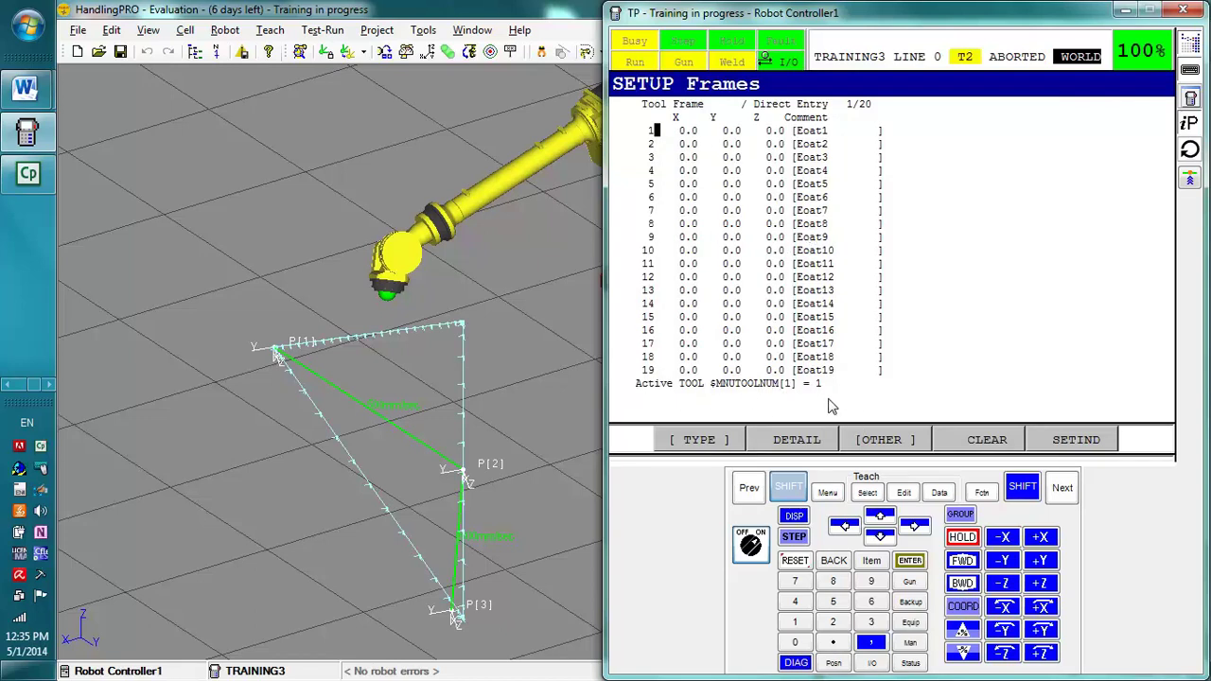
Step: Check the active Tool, Jog and User frames with COORD, then select tool frame 2
left_click(805, 485)
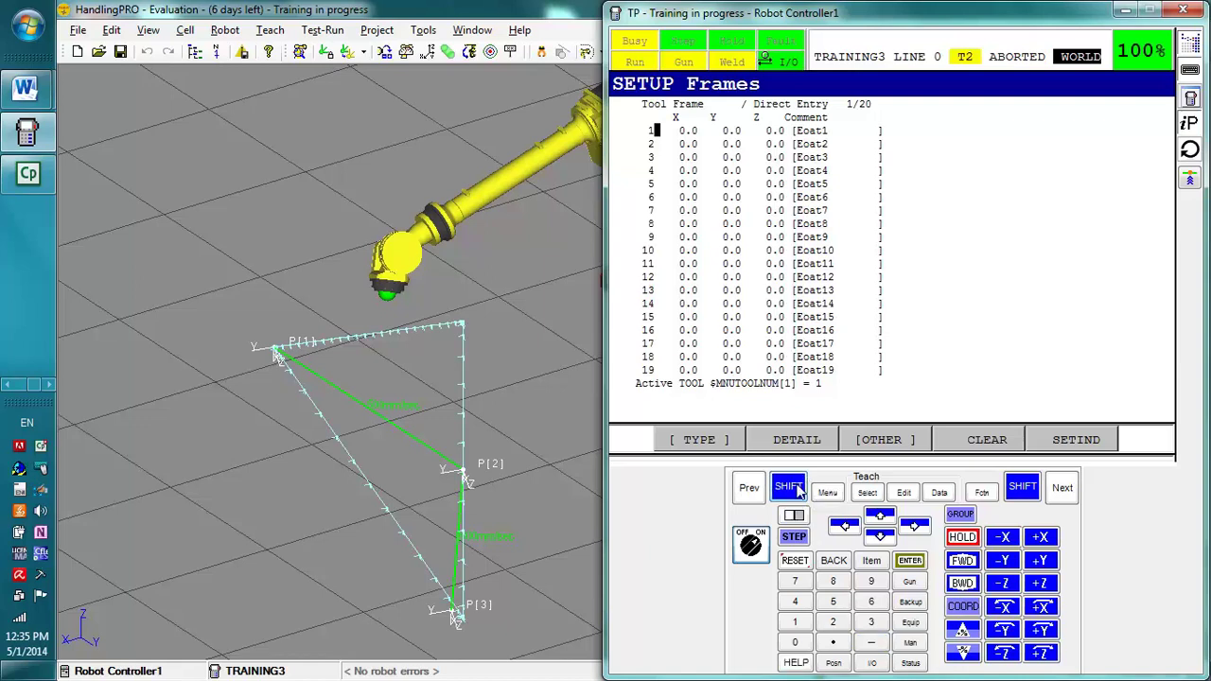
left_click(802, 488)
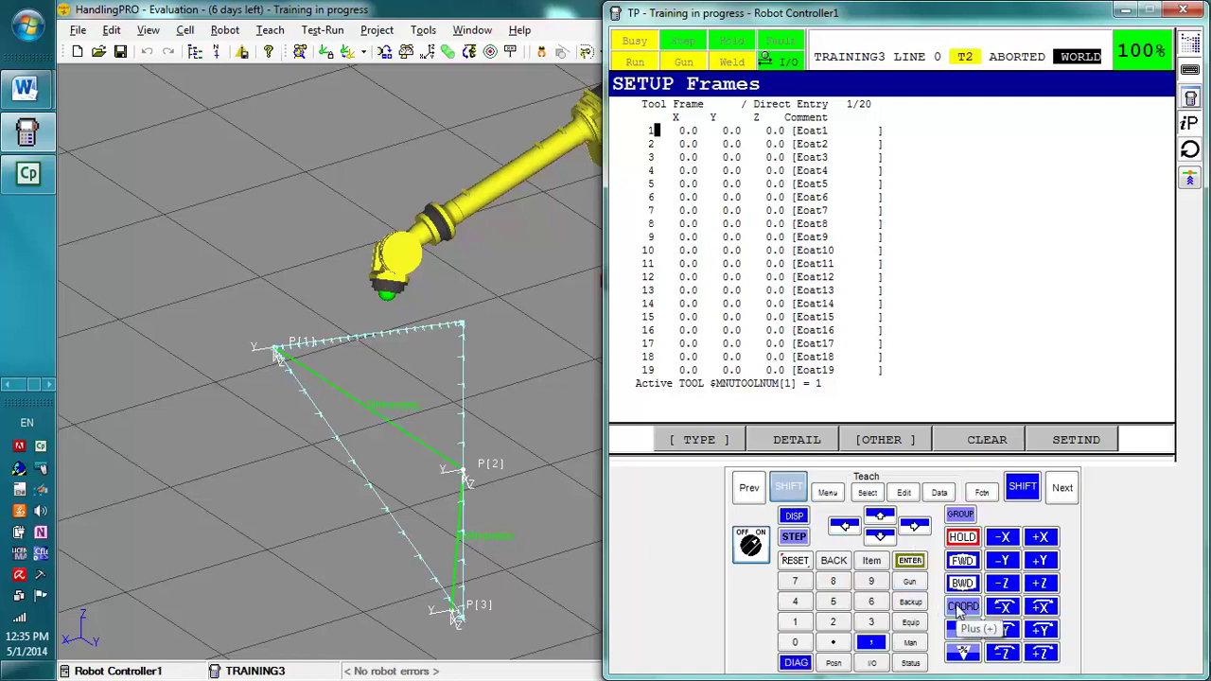
left_click(960, 607)
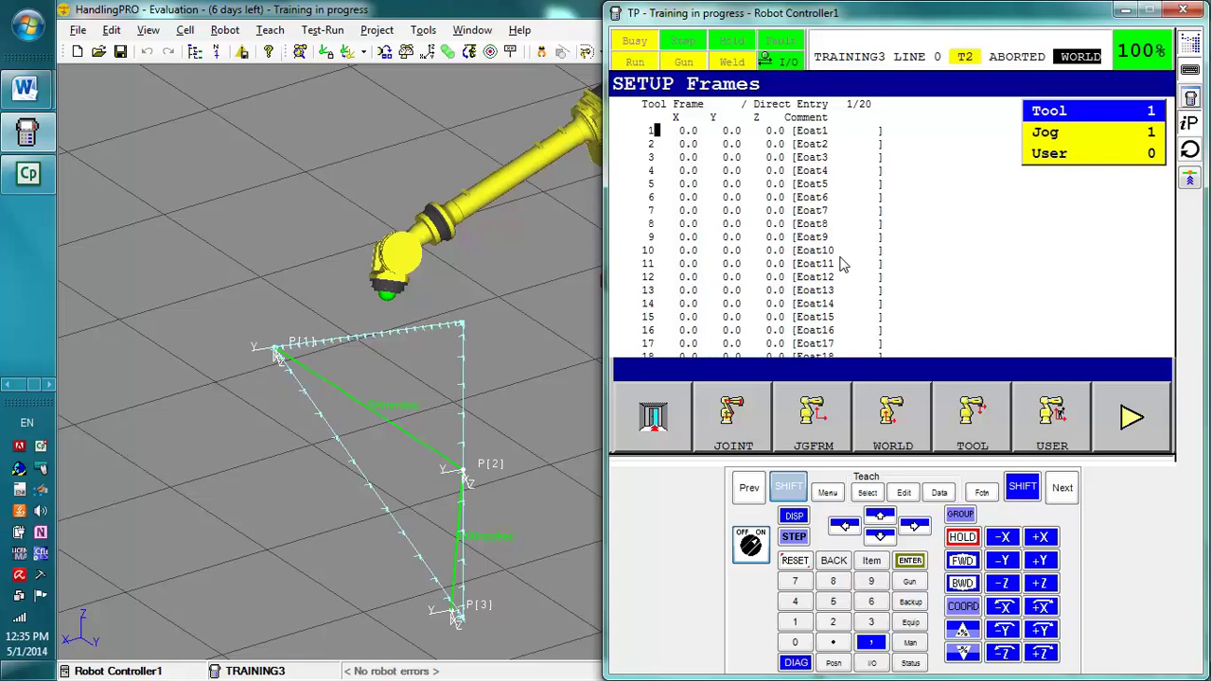
left_click(800, 484)
left_click(759, 489)
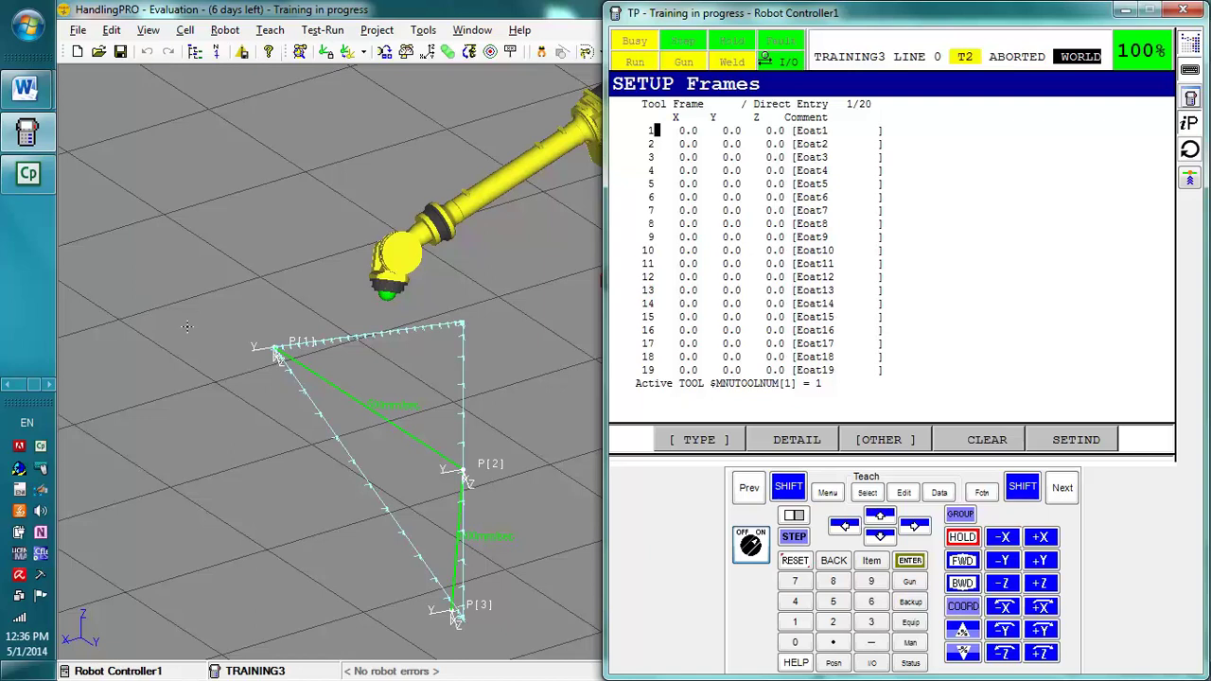
key("Down")
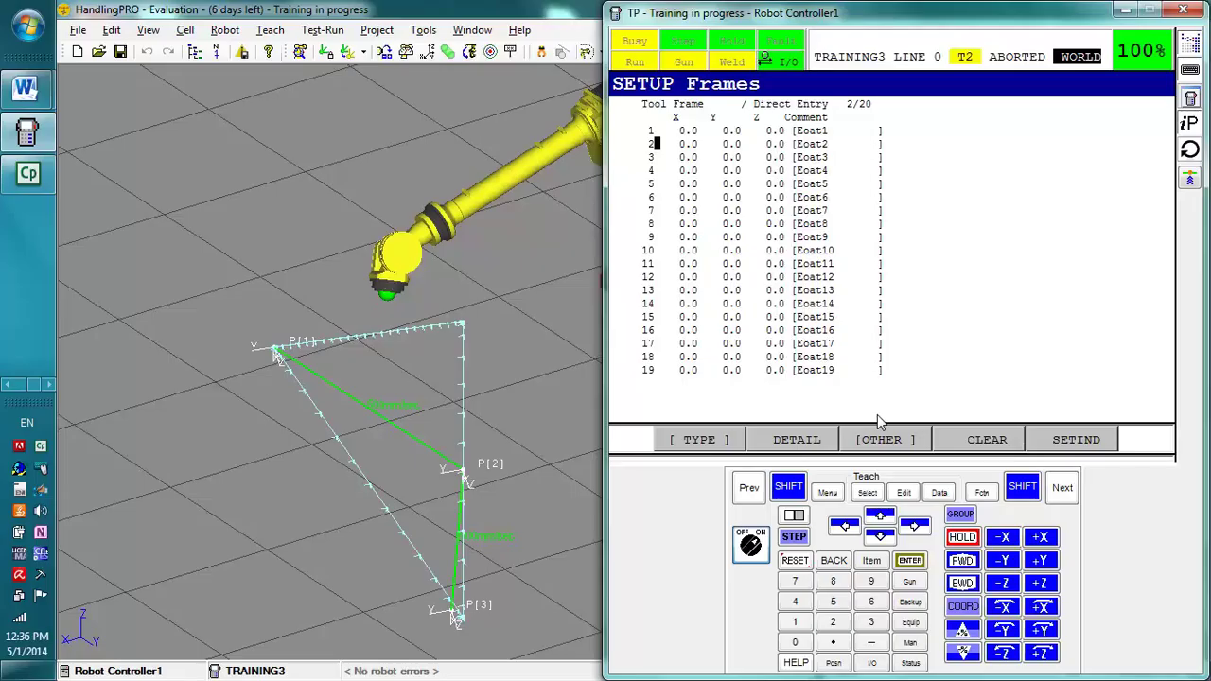
Step: Open tool frame 2's details and change its comment from Eoat2 to 'Extended Arm'
left_click(796, 440)
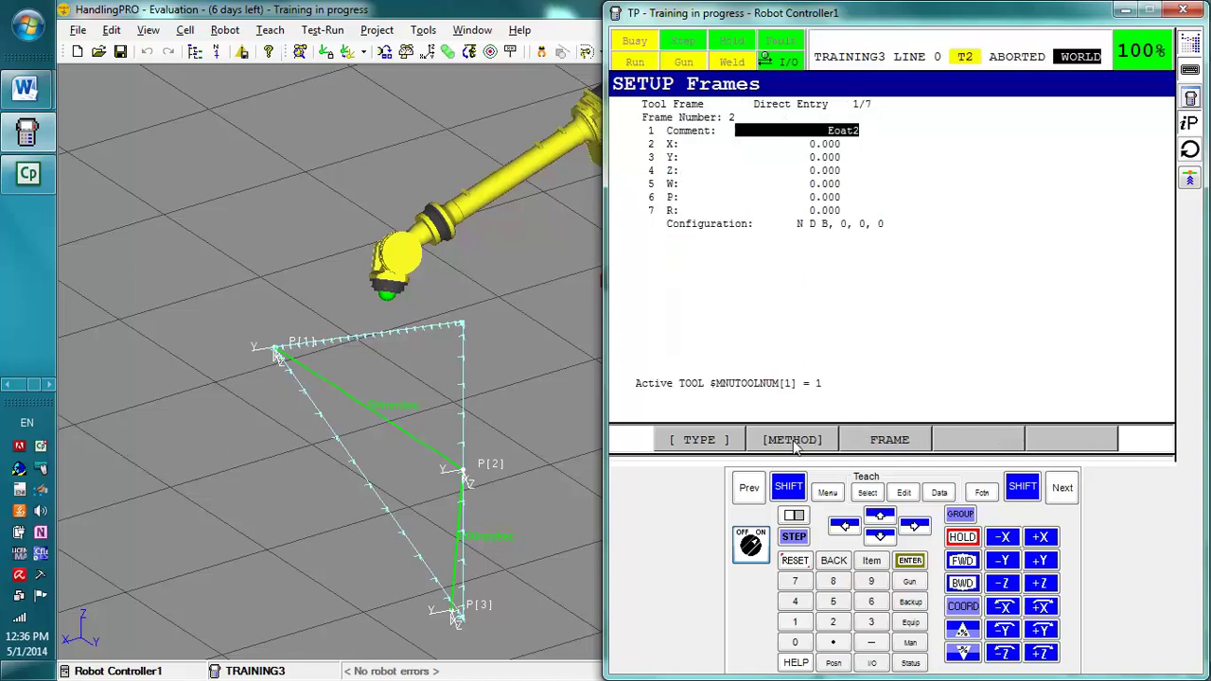
left_click(828, 133)
key("Return")
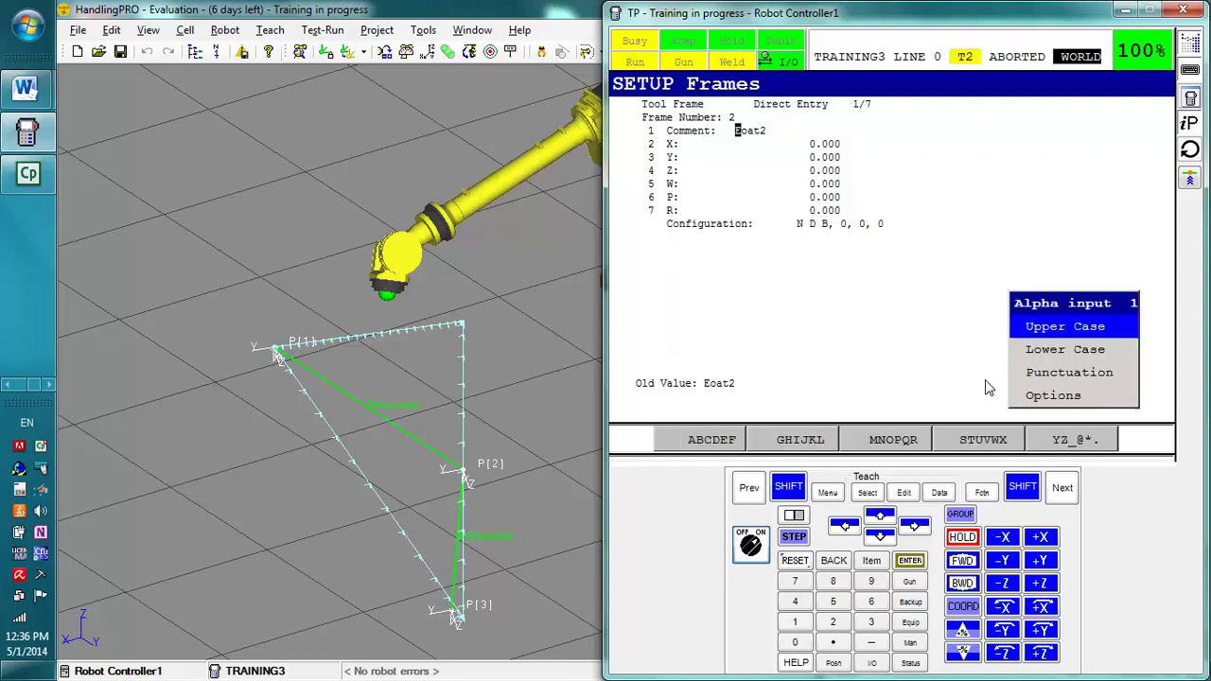
left_click(1065, 398)
left_click(1064, 441)
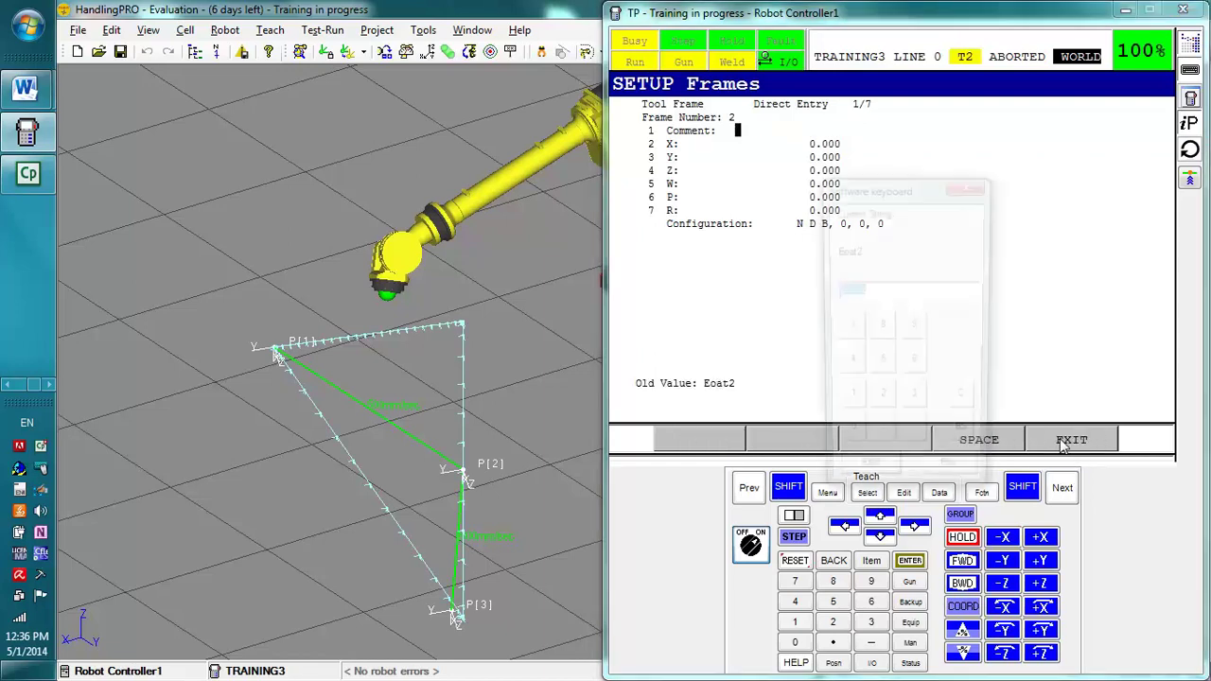
type("Exten")
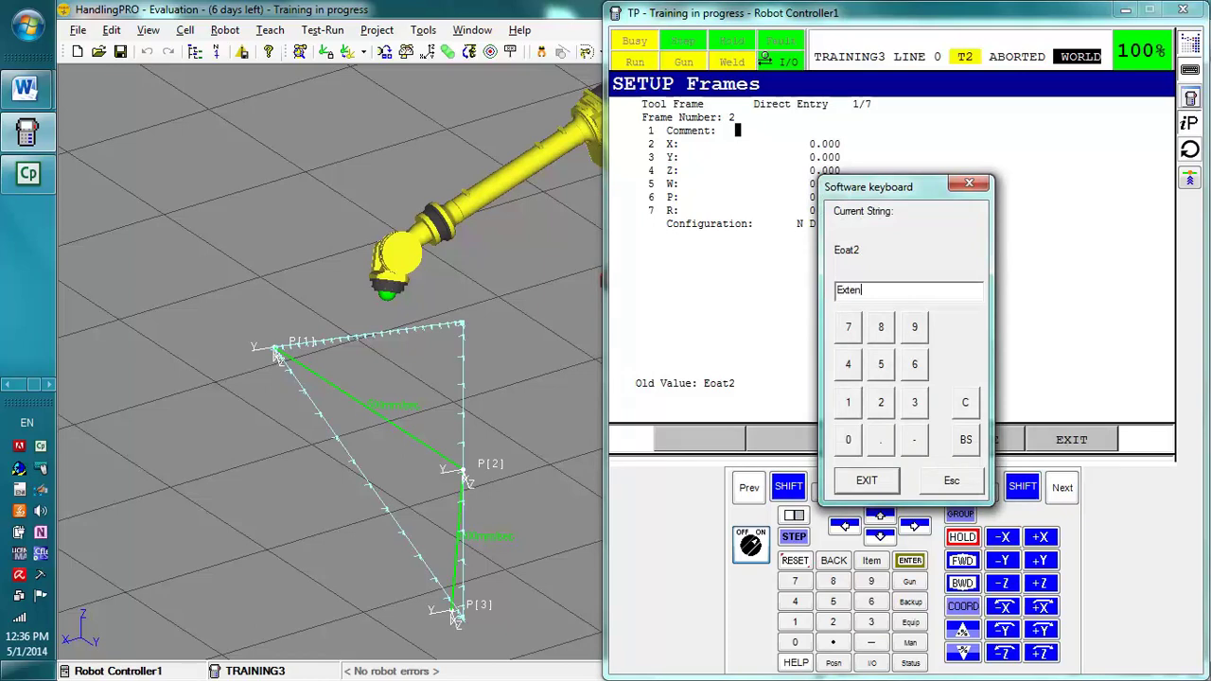
type("ded Arm")
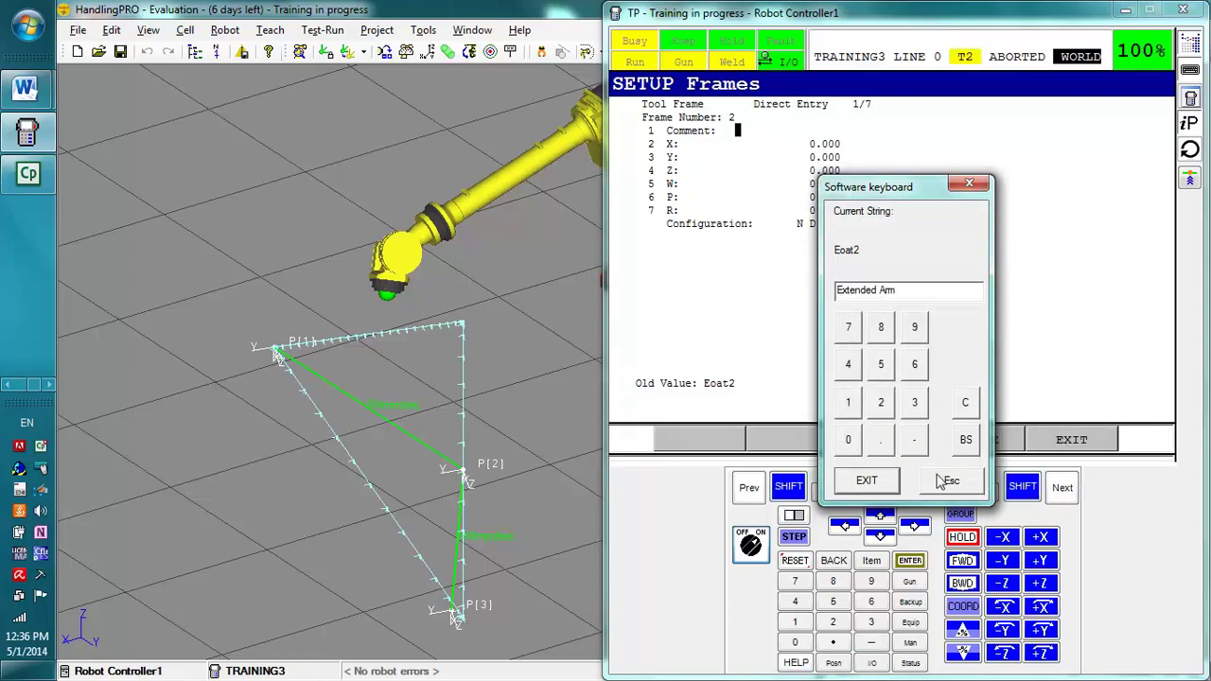
left_click(865, 480)
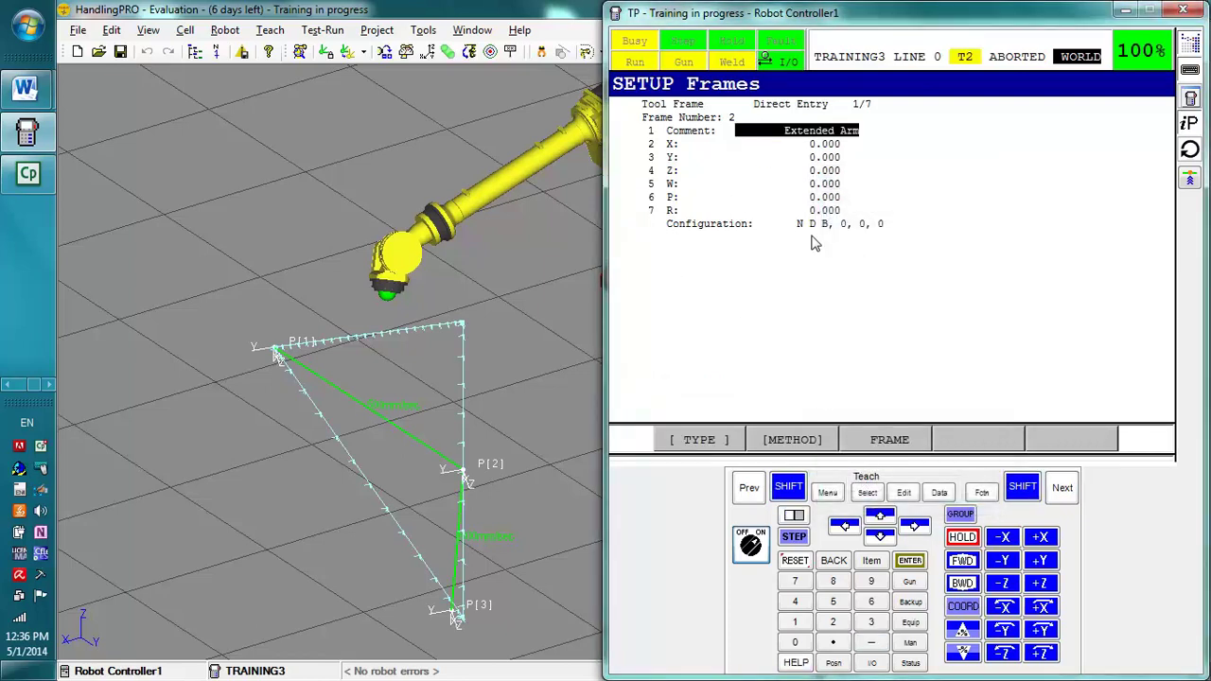
key("Down")
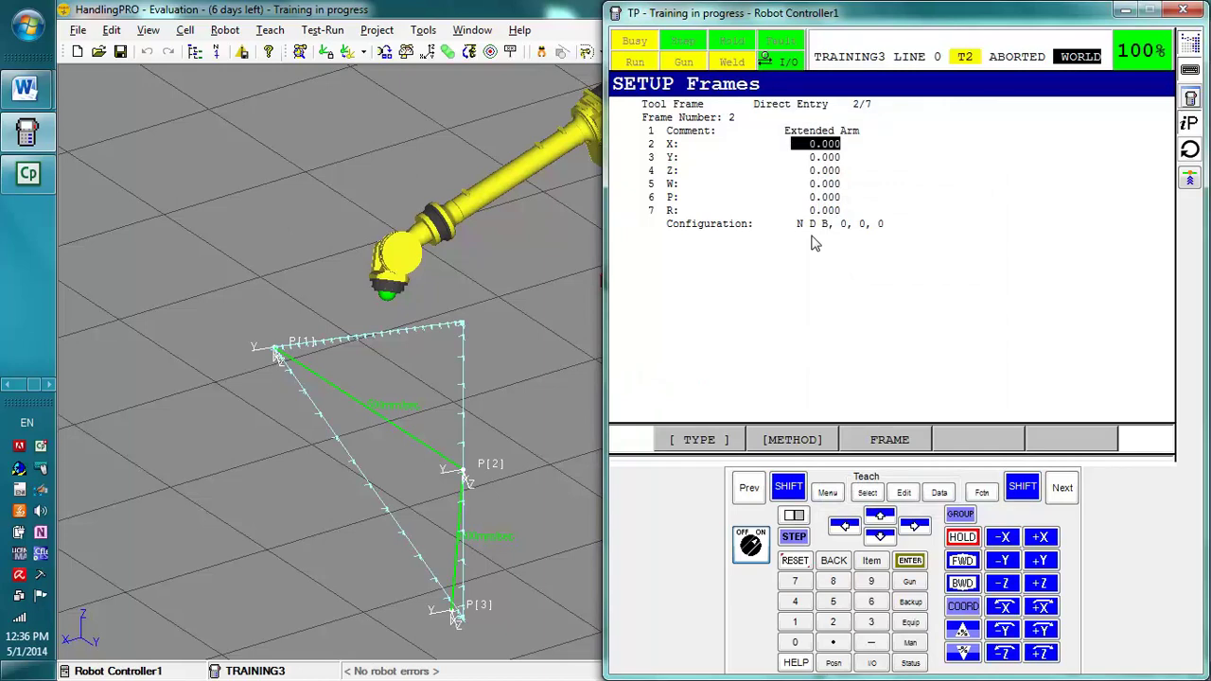
Step: Enter 1000 as tool frame 2's X offset and view the whole cell
type("1000")
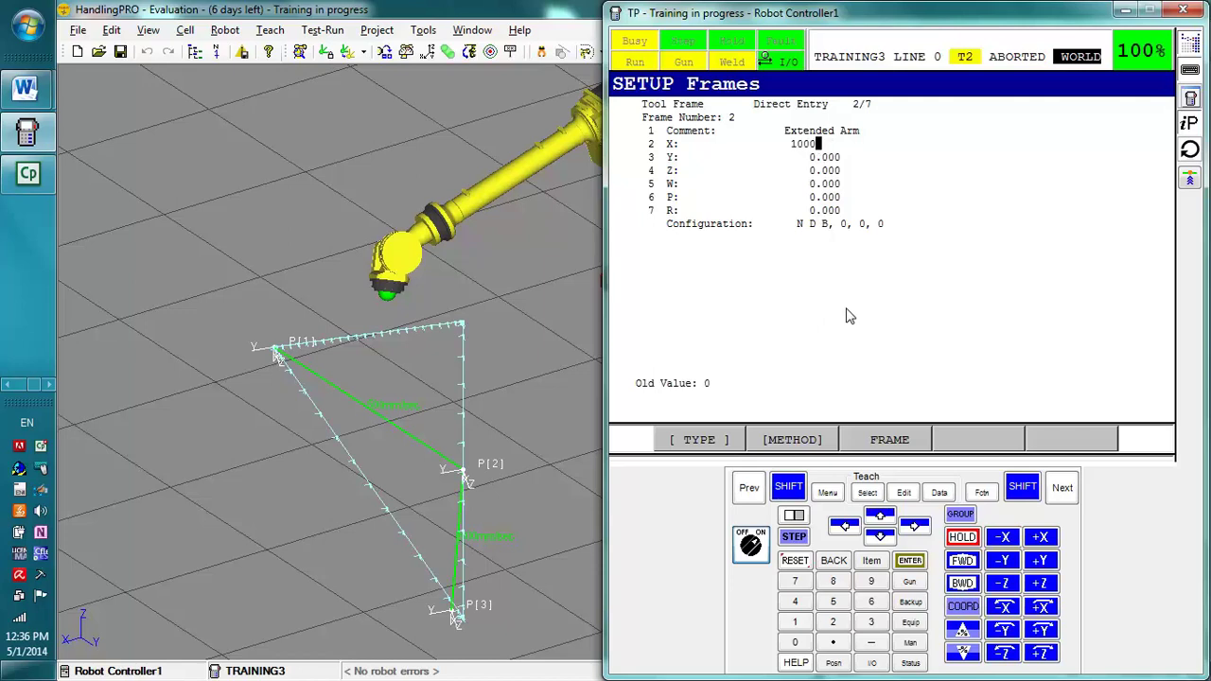
key("Return")
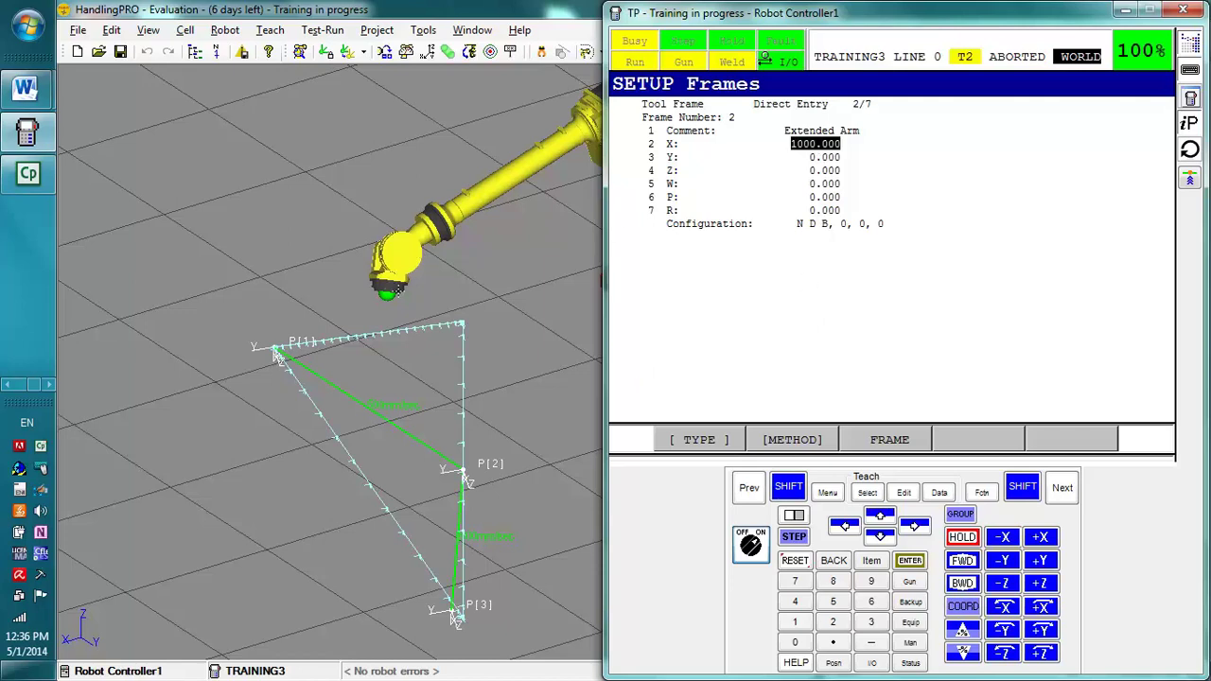
left_click(392, 287)
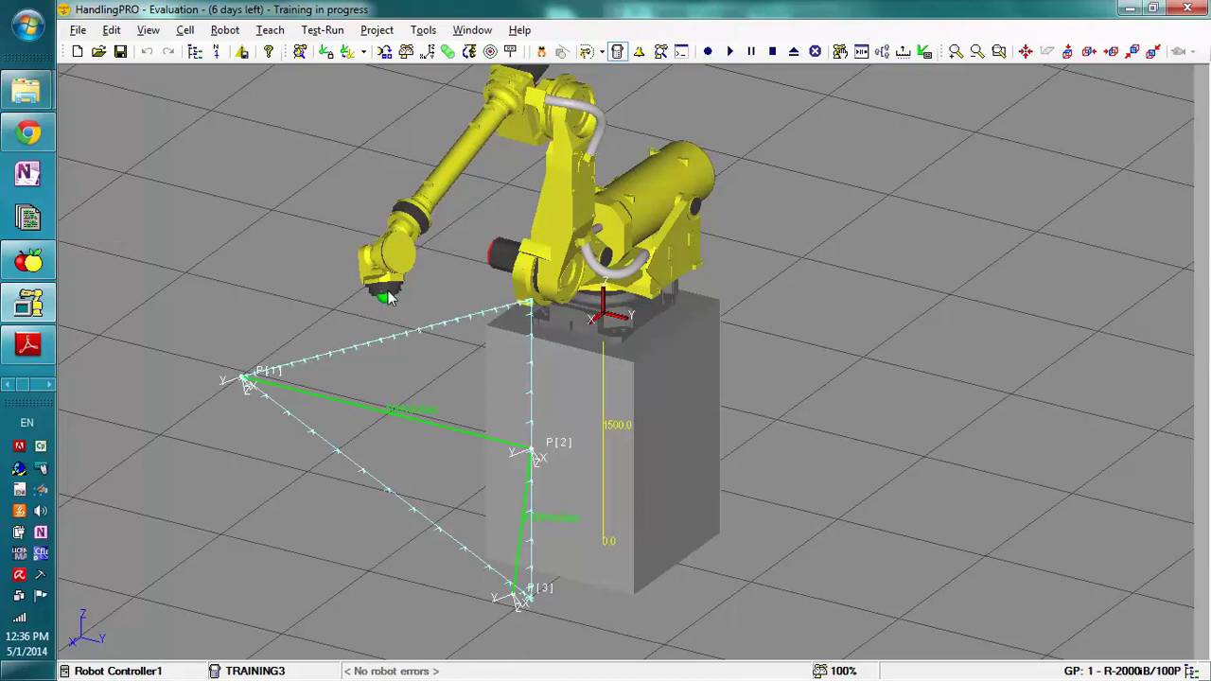
right_click_drag(497, 301, 480, 299)
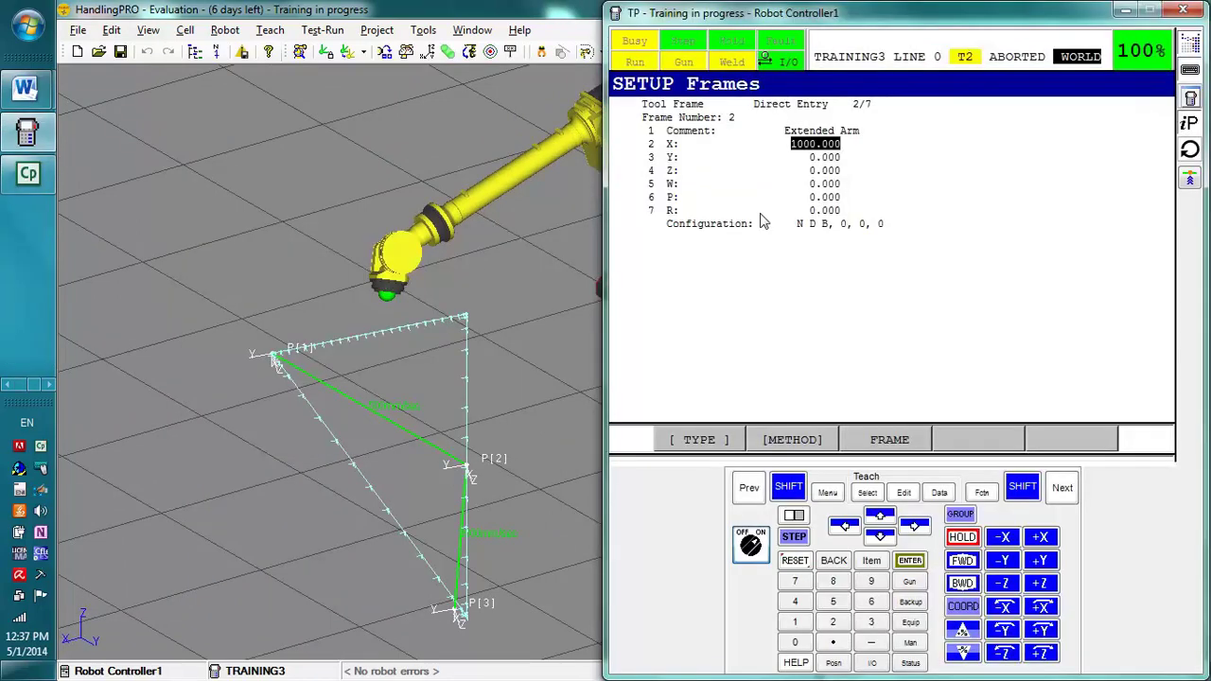
Step: Set tool frame 2's Z offset to -100
left_click(803, 163)
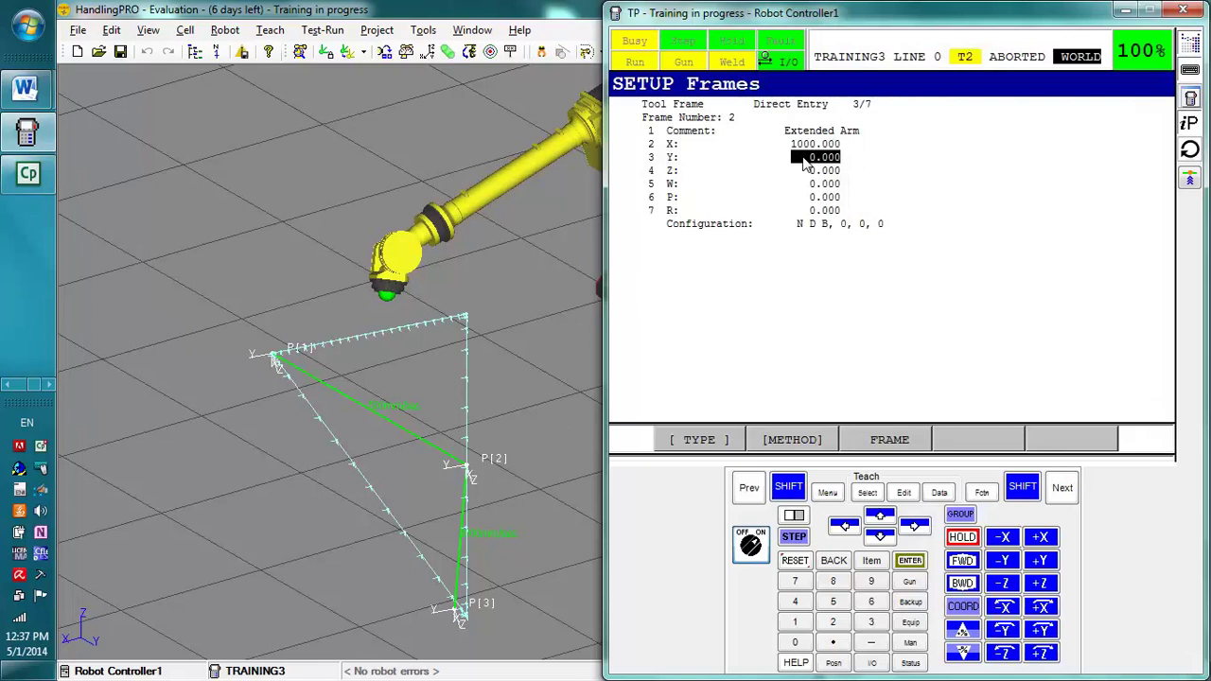
key("Down")
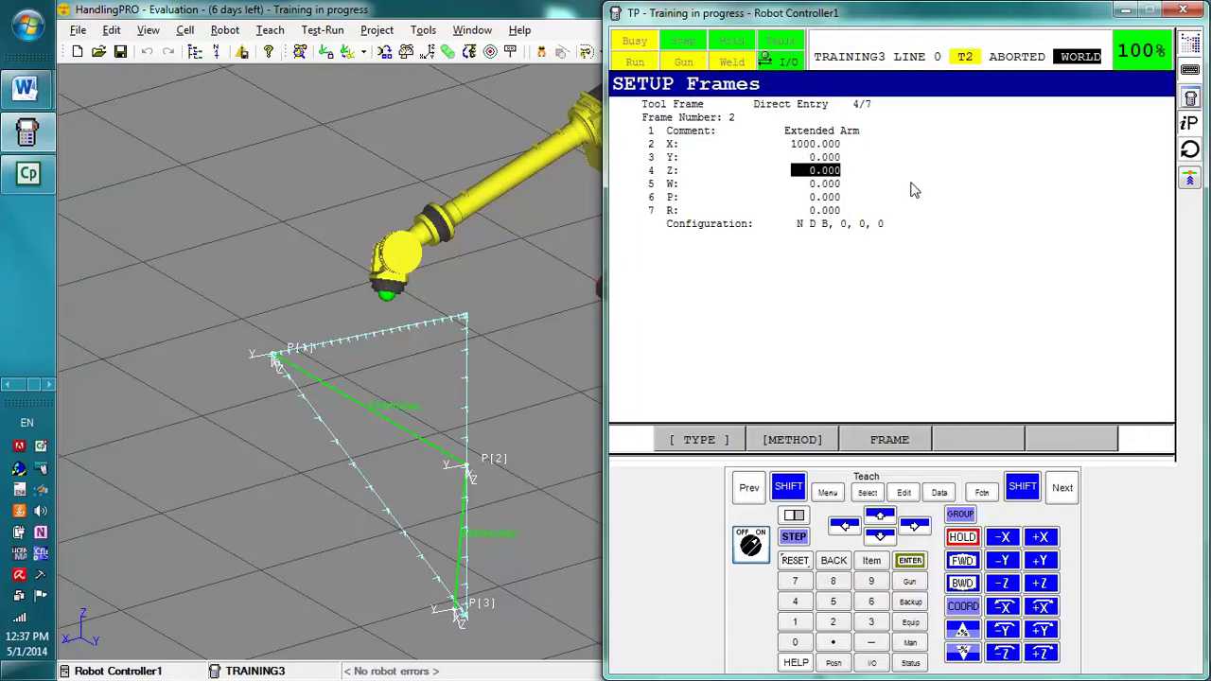
type("-100")
key("Return")
Step: Set the active tool to frame 2 with SHIFT+COORD and check the moved TCP marker
left_click(787, 486)
left_click(961, 606)
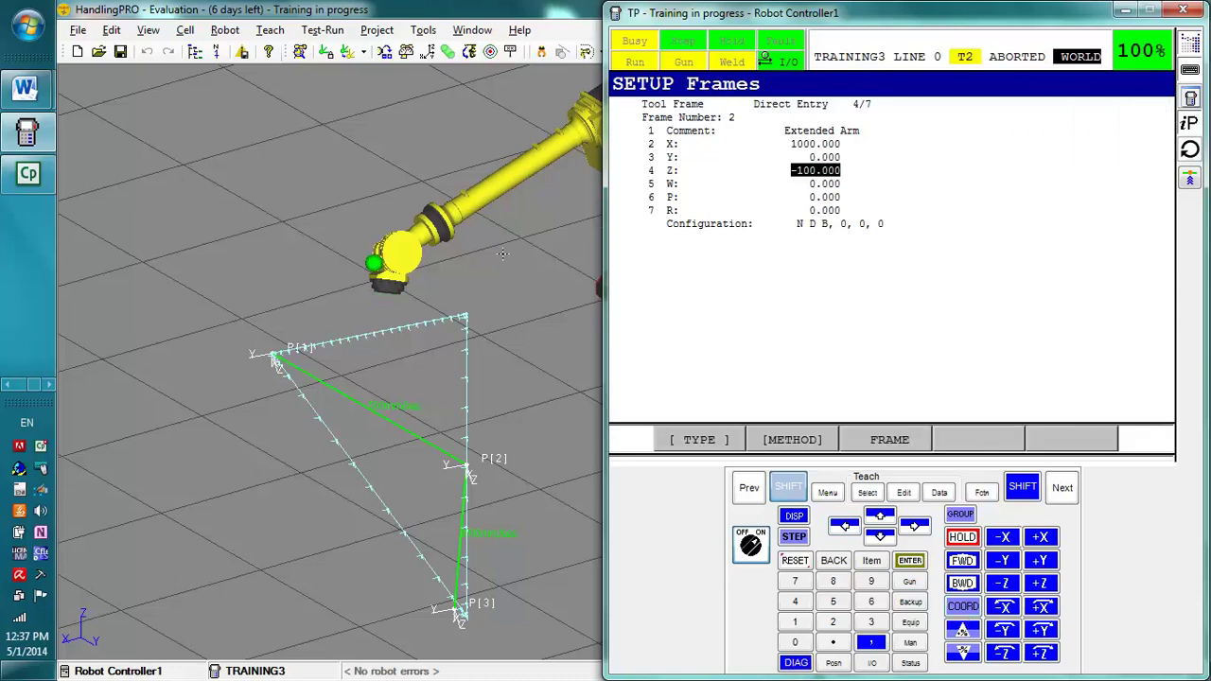
mouse_move(502, 254)
right_mouse_down()
mouse_move(481, 268)
mouse_move(444, 258)
mouse_move(483, 260)
right_mouse_up()
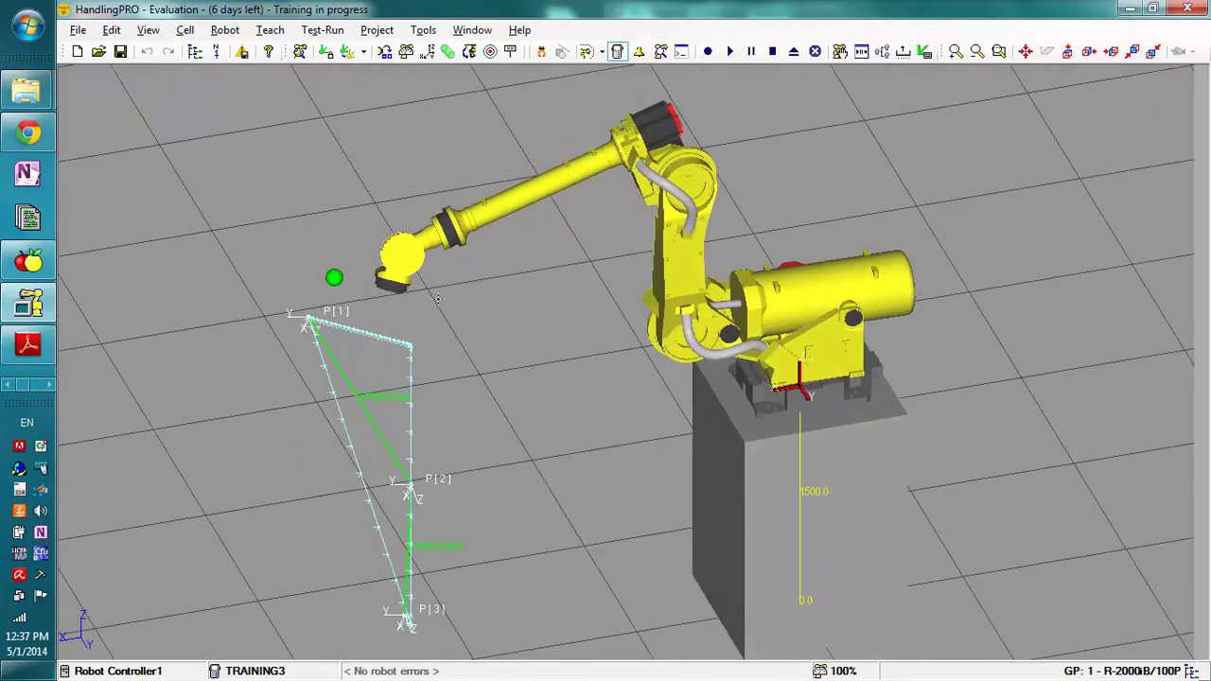
key("alt+Tab")
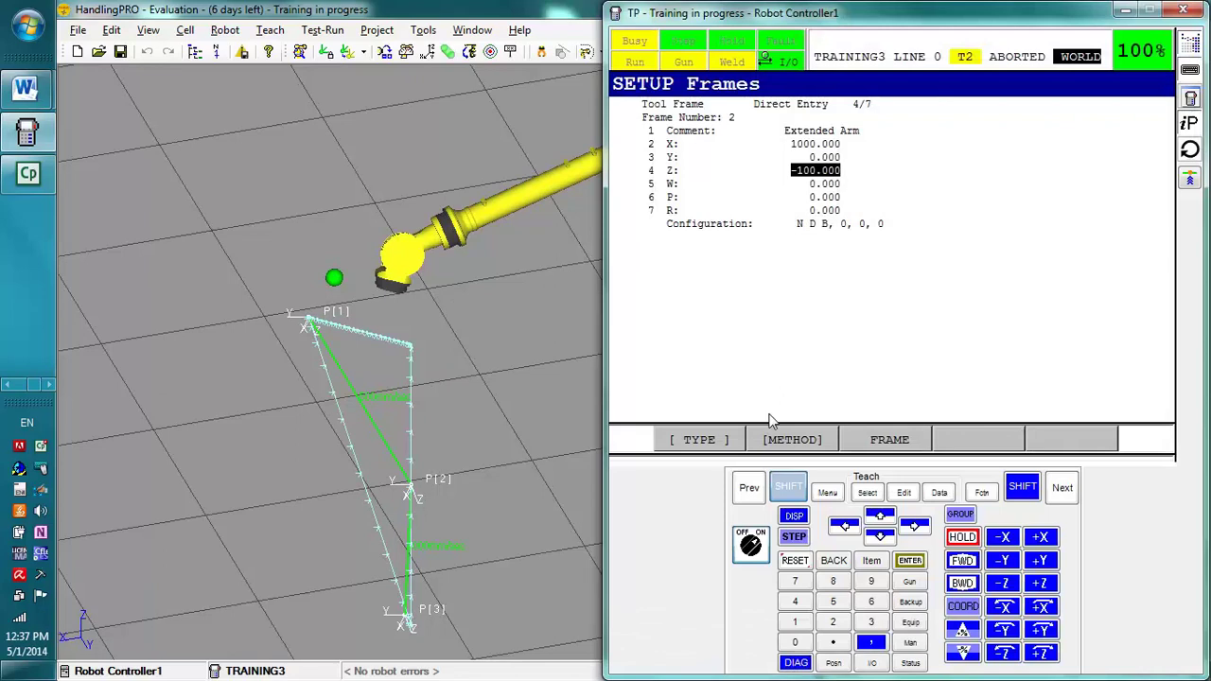
Step: Split the pendant into Double panes with the current position in the right pane, World then JNT
left_click(794, 516)
left_click(889, 162)
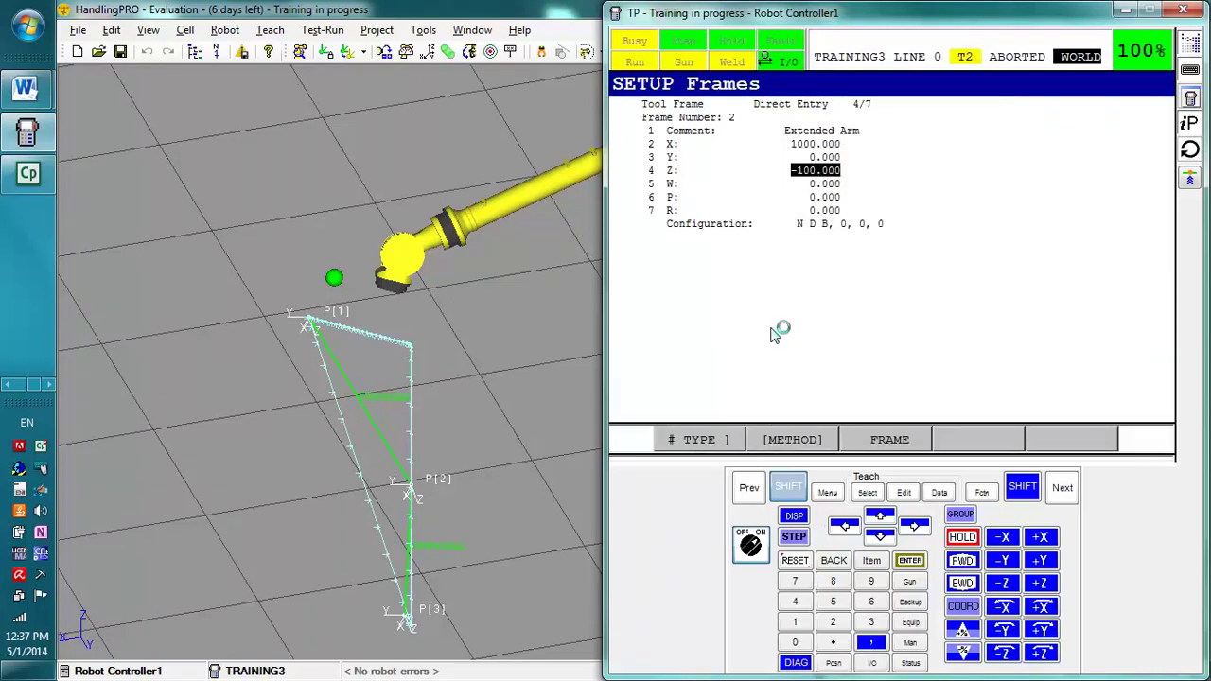
left_click(795, 496)
left_click(927, 354)
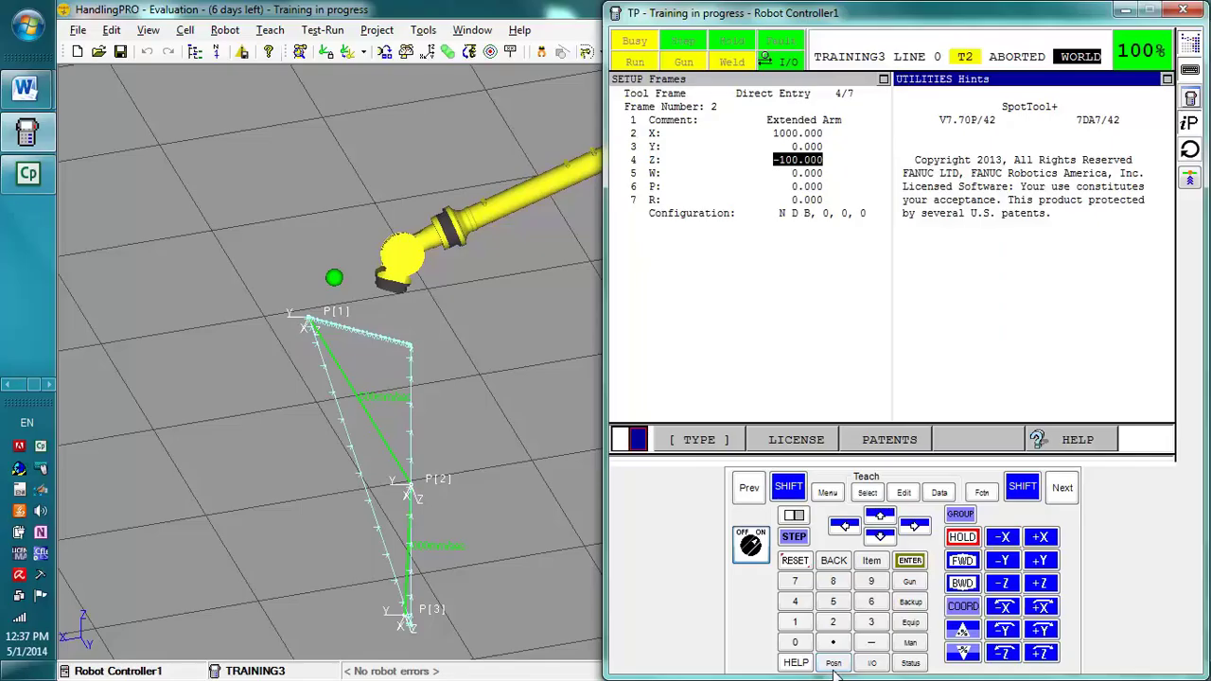
left_click(833, 663)
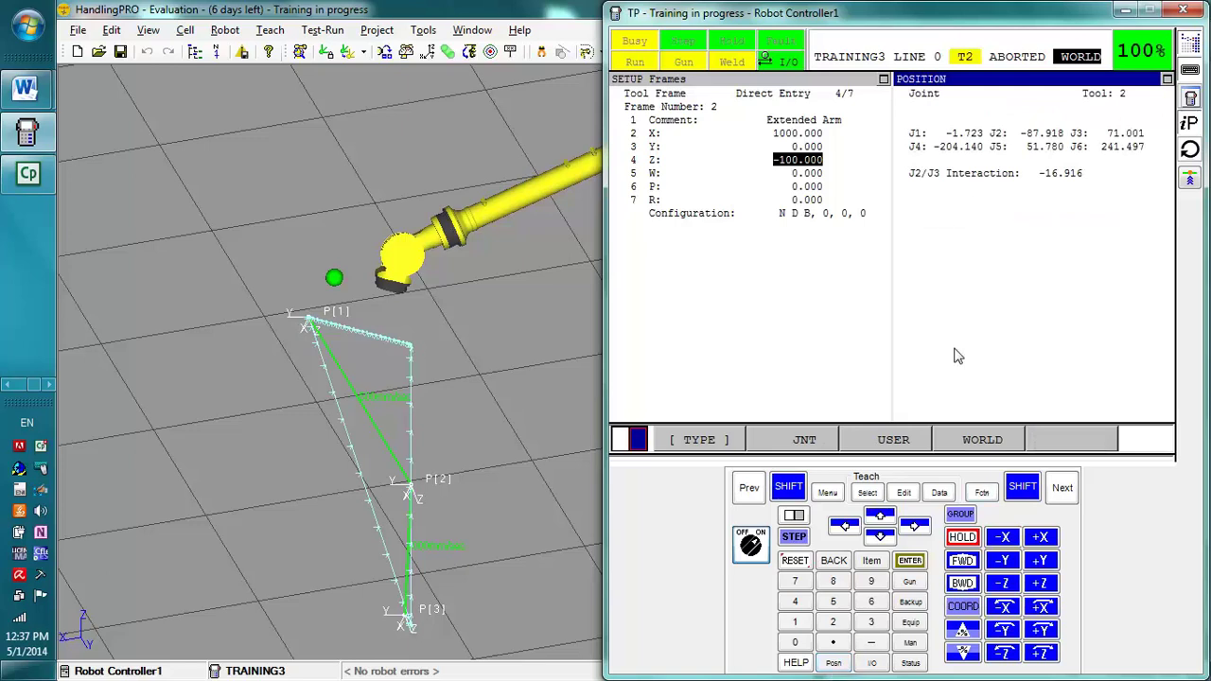
left_click(962, 440)
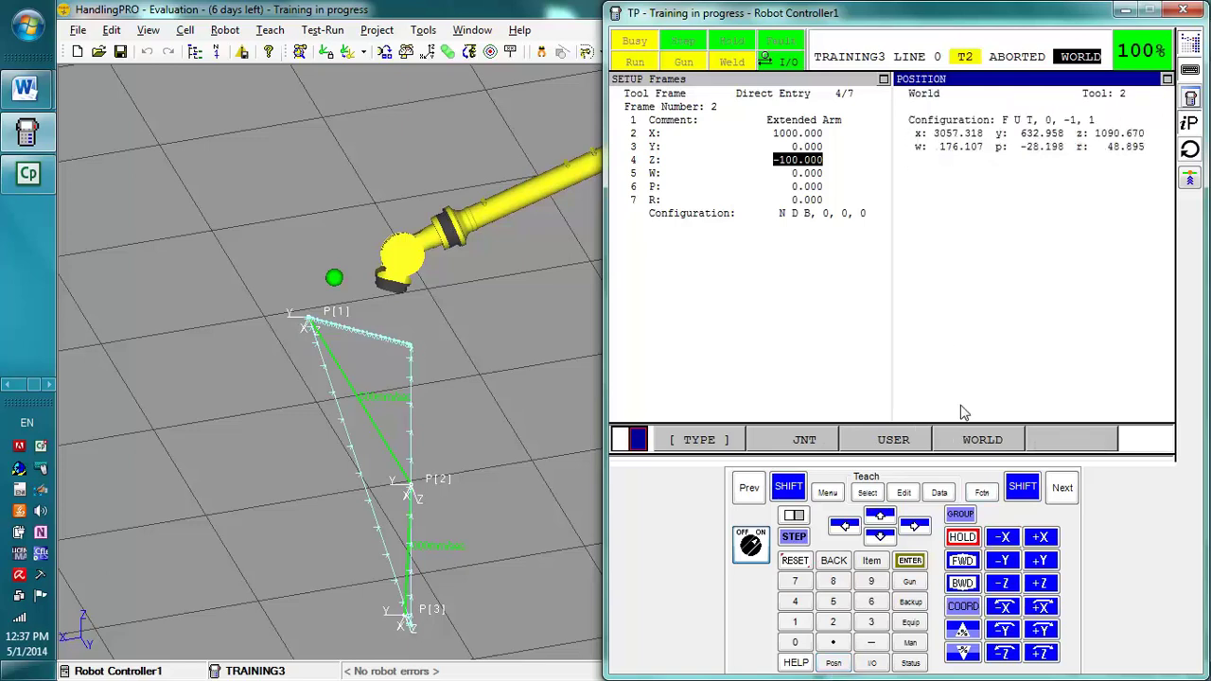
left_click(792, 443)
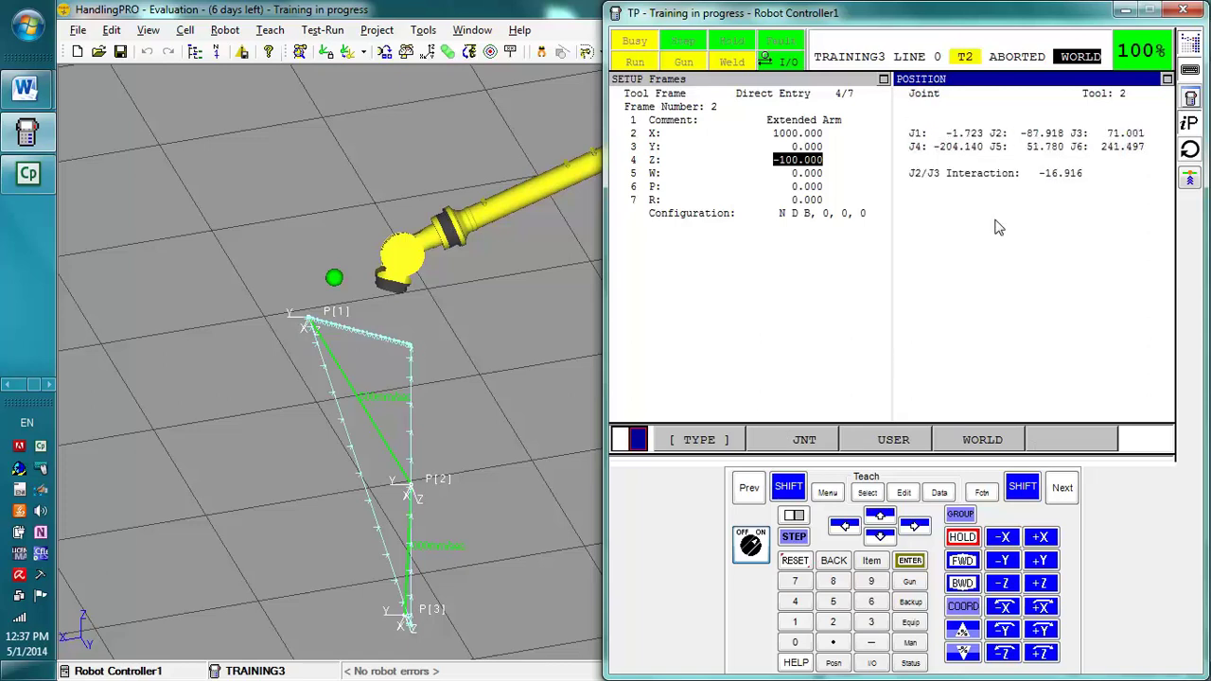
Step: Switch to JOINT jogging at 100% override, then jog J6 negative to -7.783 and J4 positive to -0.140
left_click(961, 605)
left_click(960, 606)
left_click(961, 605)
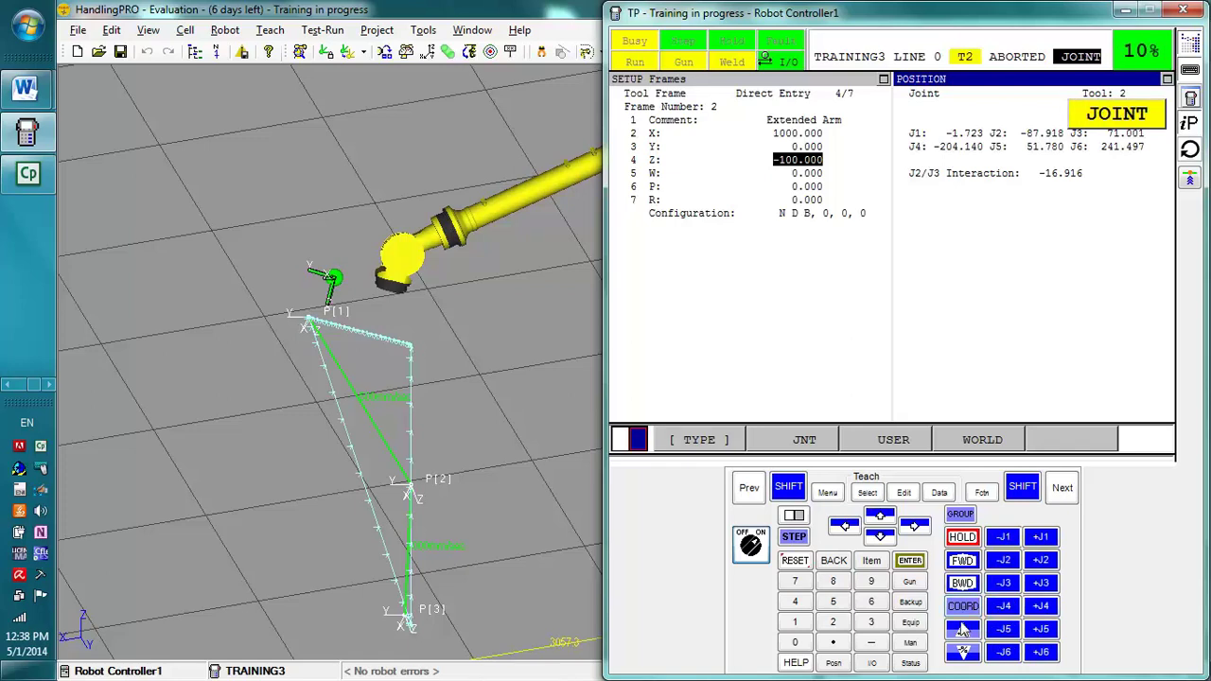
left_click(962, 629)
left_click(962, 629)
left_click(962, 629)
left_click(961, 629)
left_click(962, 632)
left_click(962, 632)
left_click(962, 632)
left_click(962, 632)
left_click(962, 632)
left_click(962, 632)
left_click(962, 632)
left_click(962, 632)
left_click(962, 631)
left_click(965, 632)
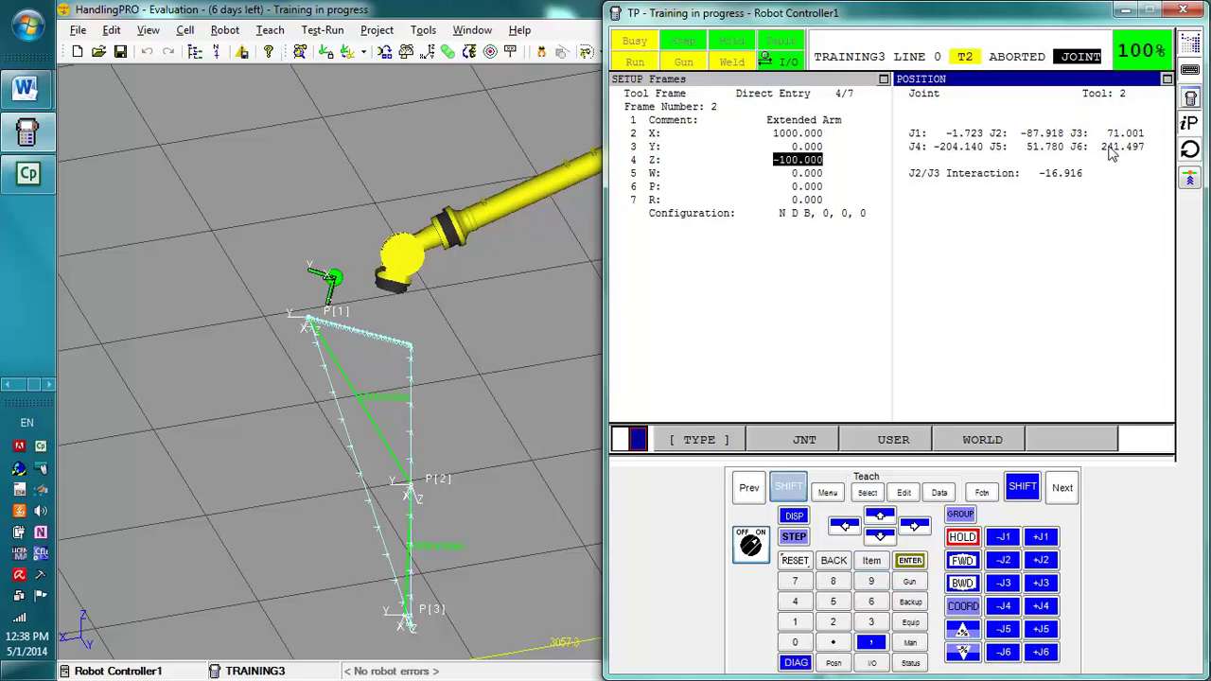
left_click(1005, 652)
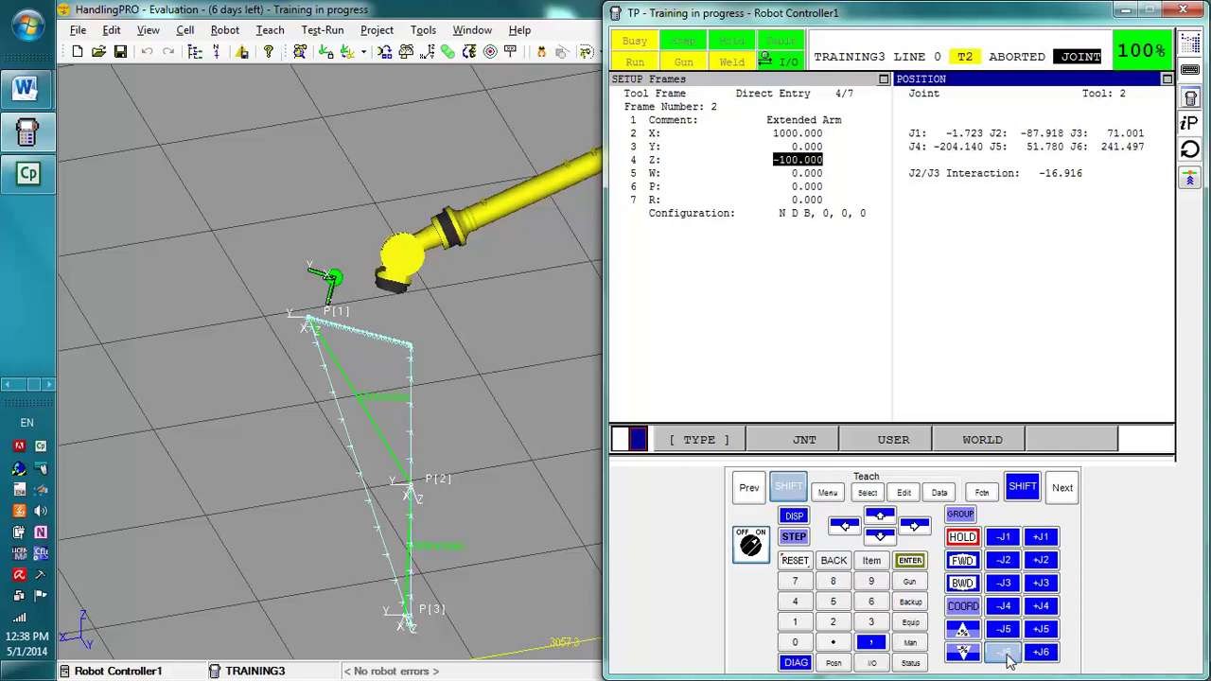
left_click(1041, 607)
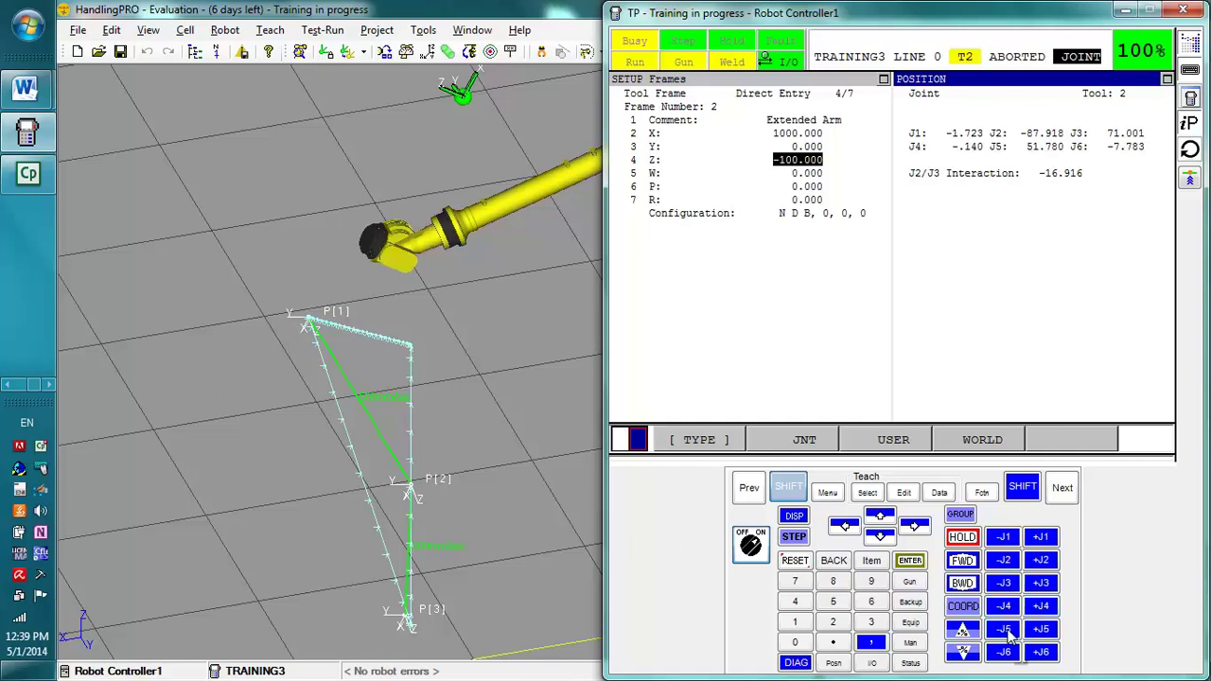
Step: Jog J5 to about -71° so the faceplate points down, then orbit to a side view
left_click(1037, 632)
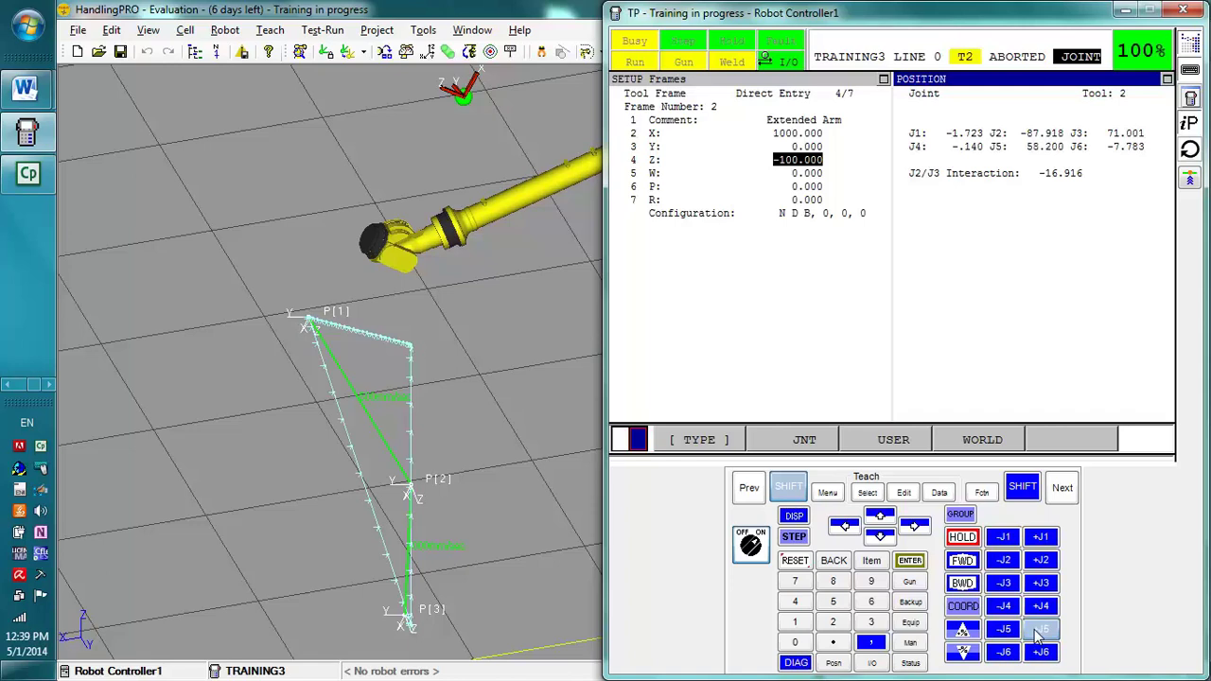
left_click_drag(1037, 633, 998, 640)
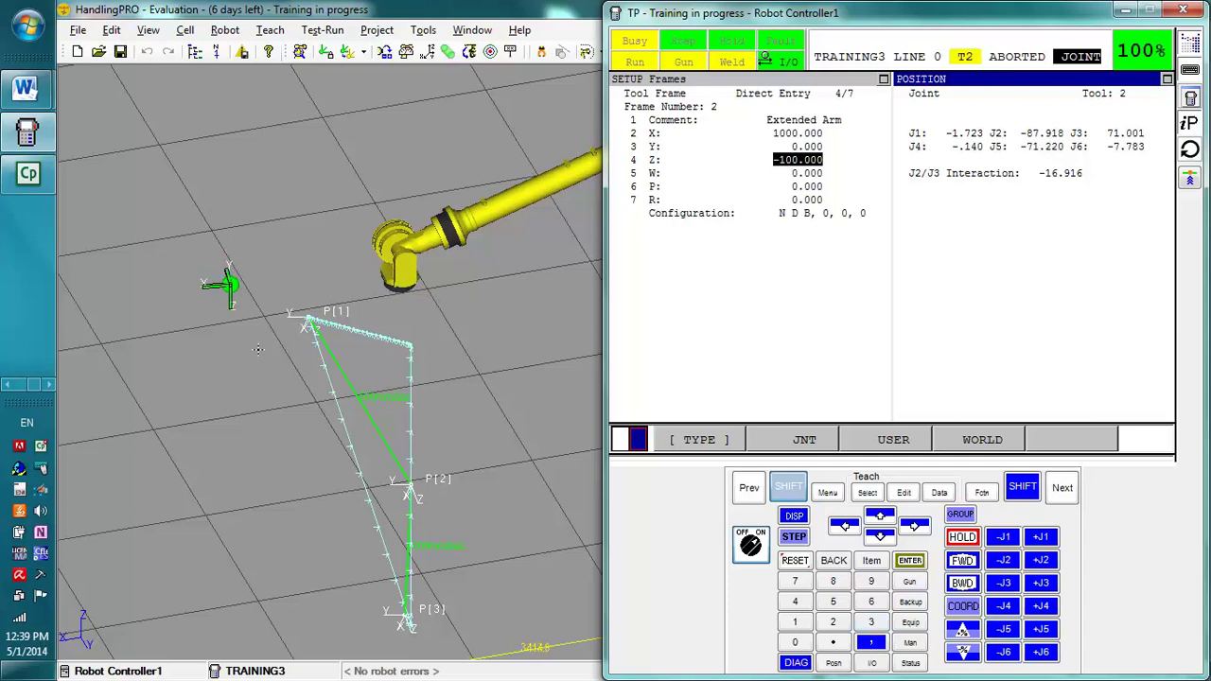
right_click_drag(257, 350, 249, 320)
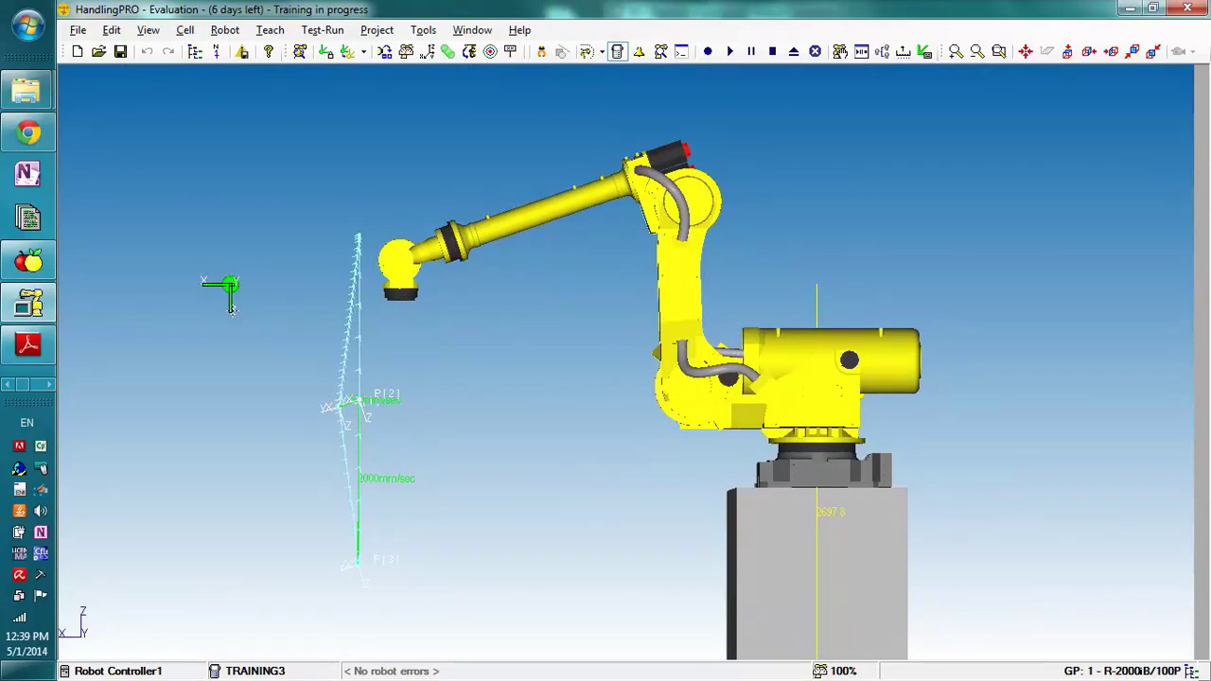
Step: Orbit the cell up to show the floor and path, then down to a near-horizontal side view
right_click_drag(244, 315, 224, 315)
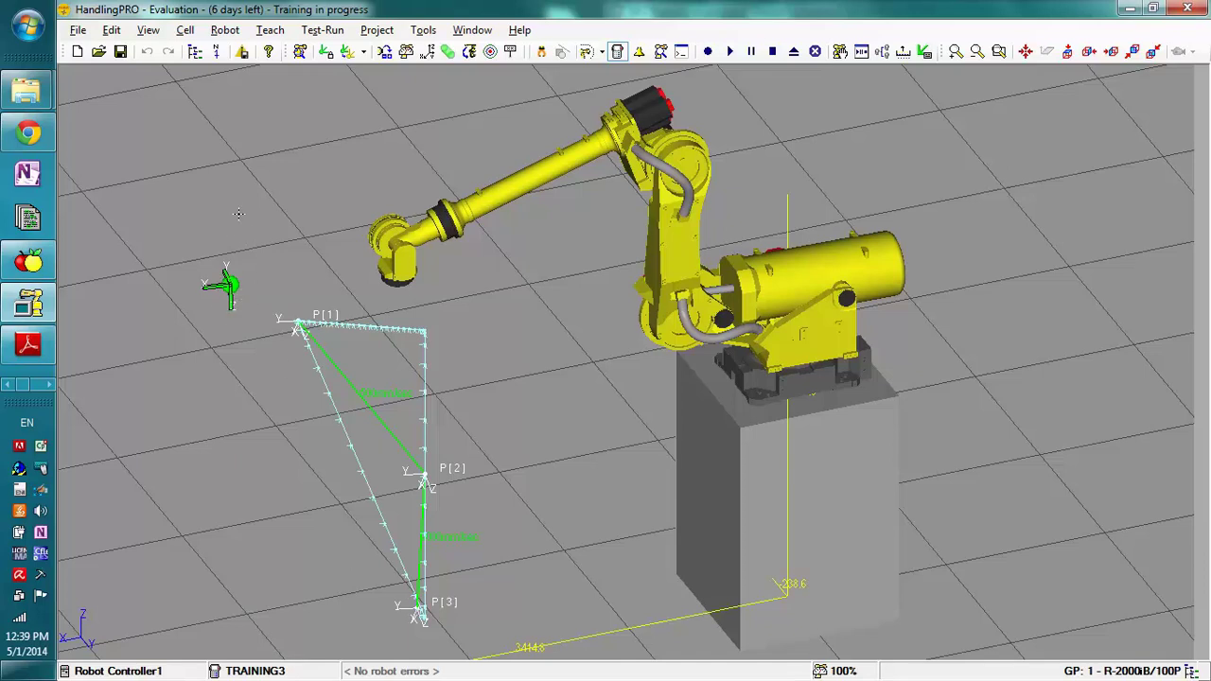
right_click_drag(338, 246, 322, 227)
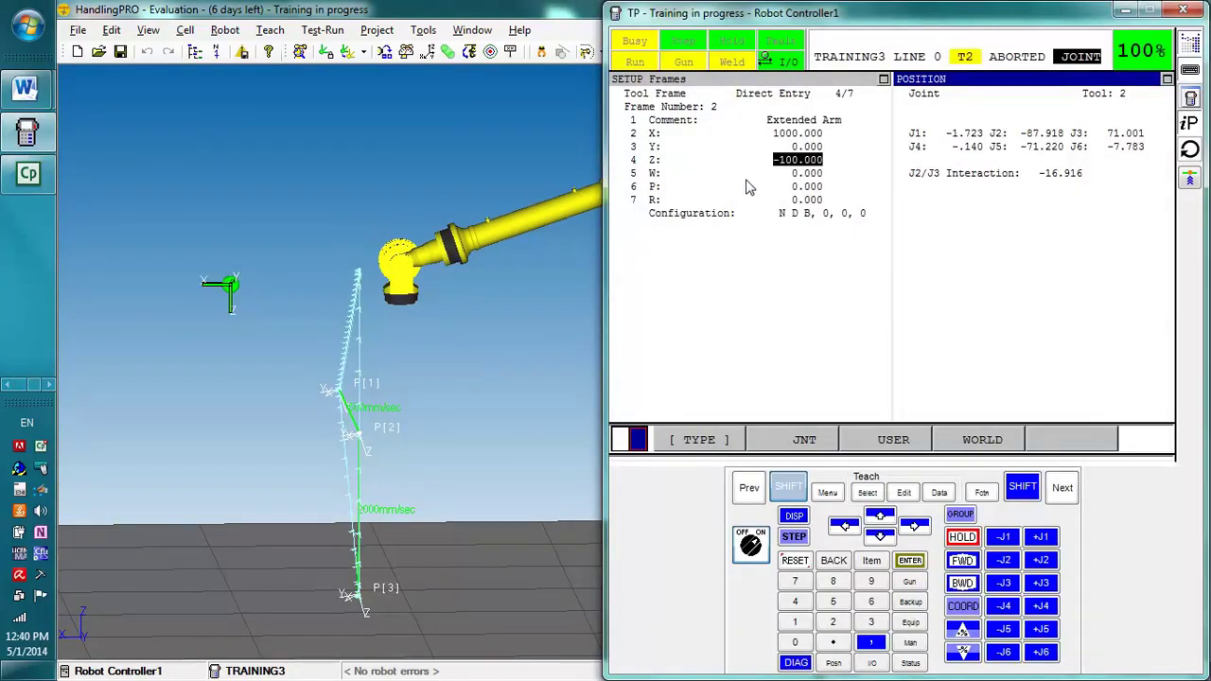
Step: Enter 100 as tool frame 2's Z offset and orbit the view to see the TCP shift
left_click(792, 166)
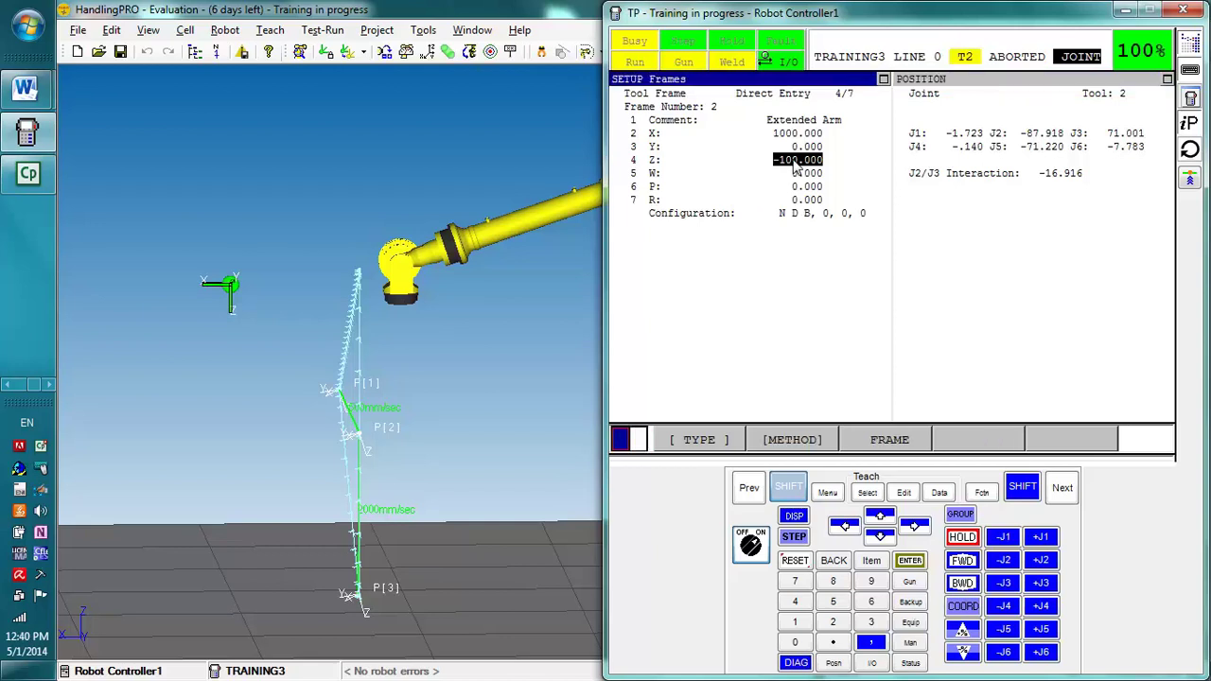
type("100")
key("Return")
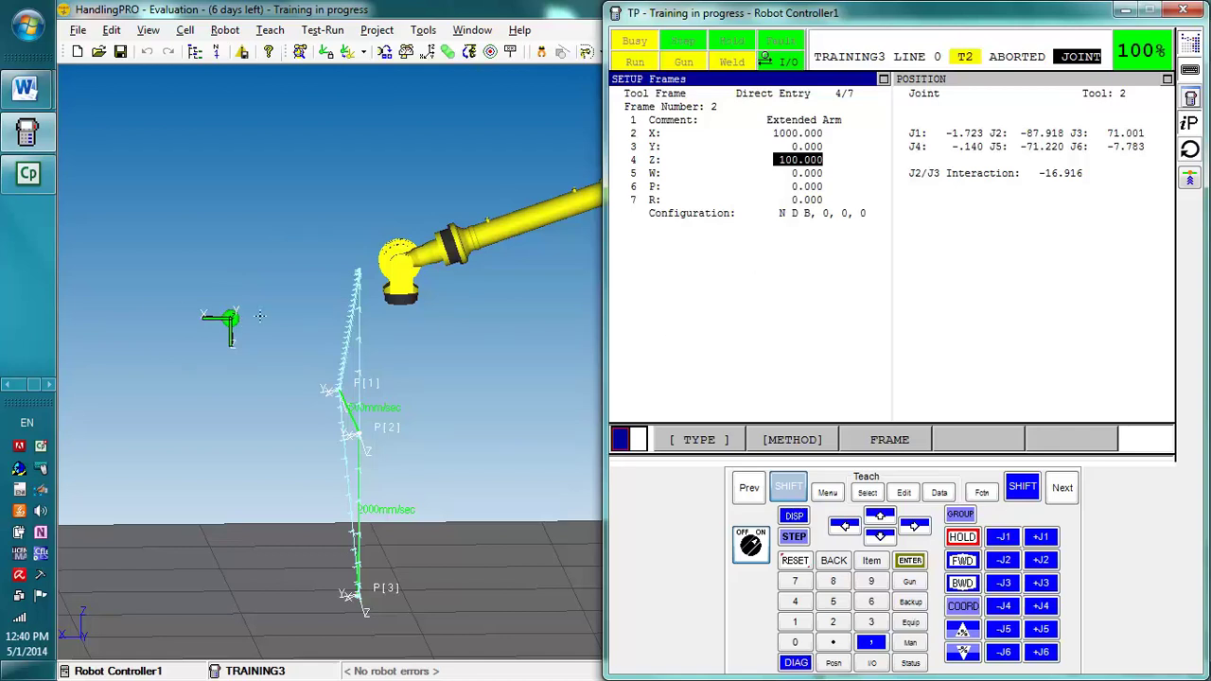
right_click_drag(260, 316, 303, 330)
right_click_drag(261, 257, 209, 257)
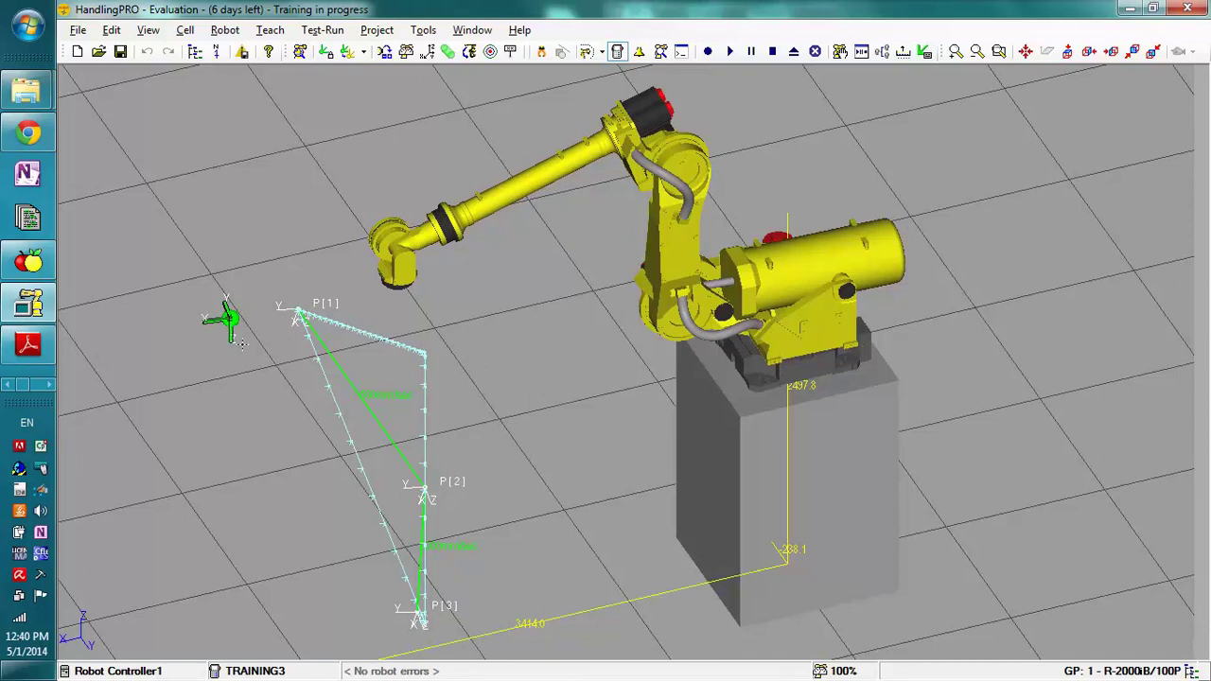
Step: Bring the pendant back and enter 180 for tool frame 2's W rotation
key("alt+t")
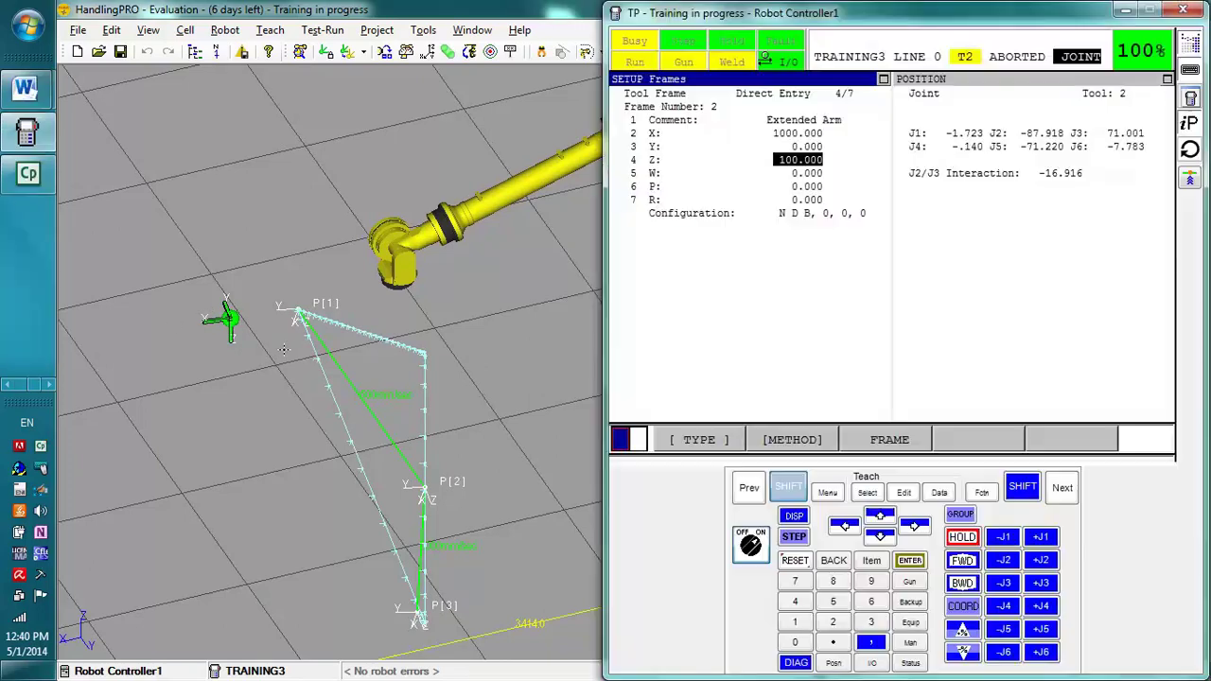
left_click(794, 176)
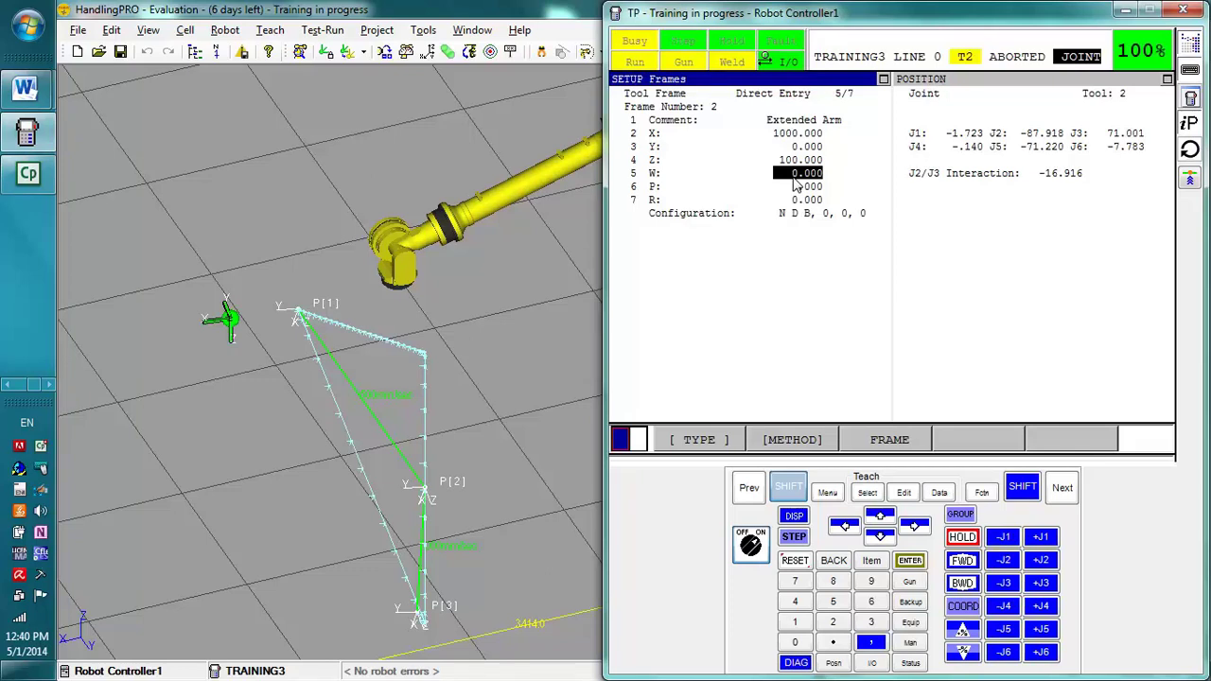
type("180")
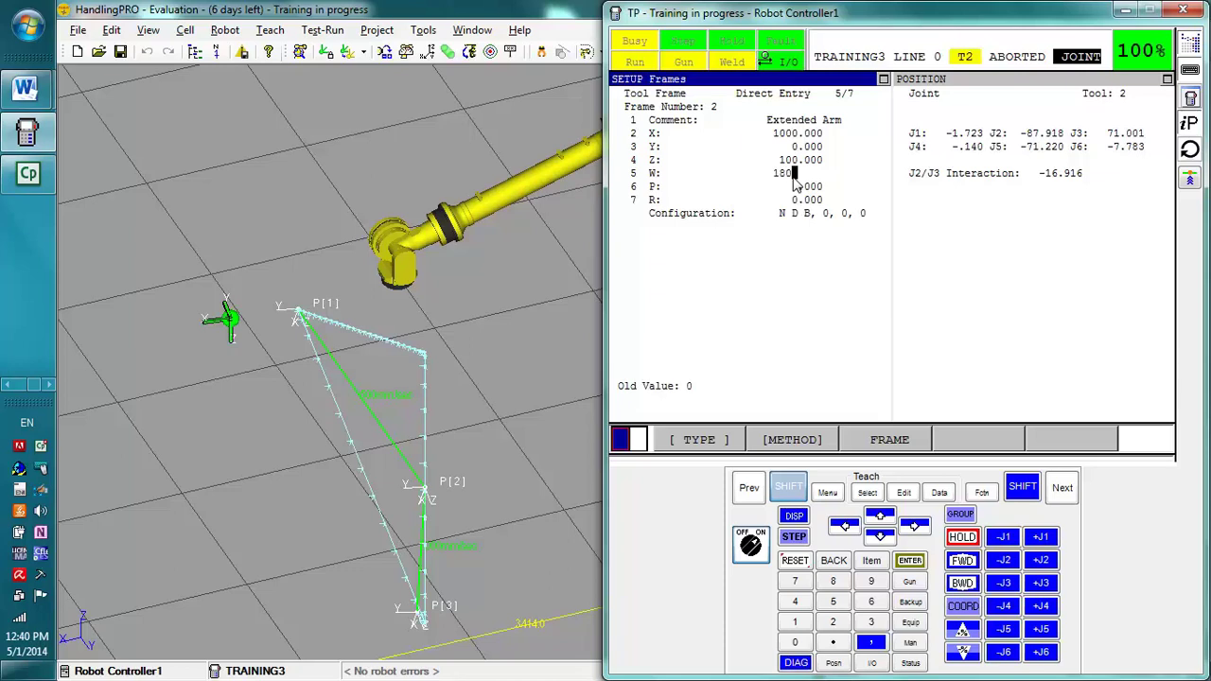
key("Return")
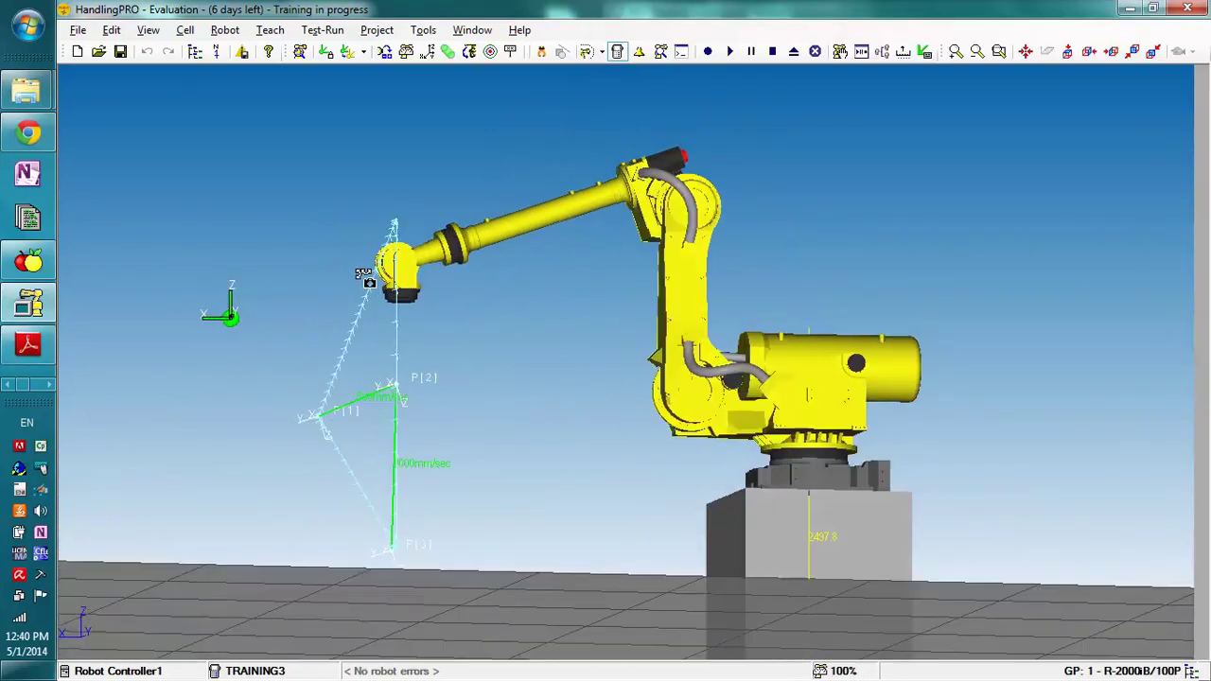
right_click_drag(363, 277, 409, 295)
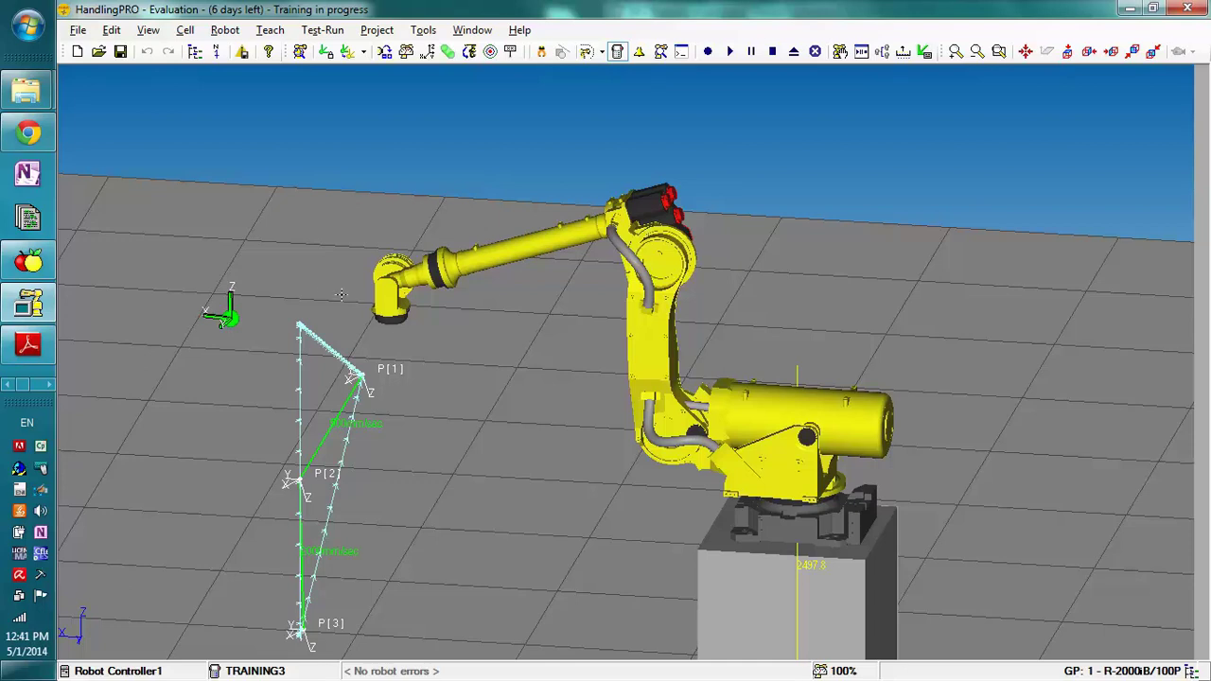
right_click_drag(257, 281, 309, 268)
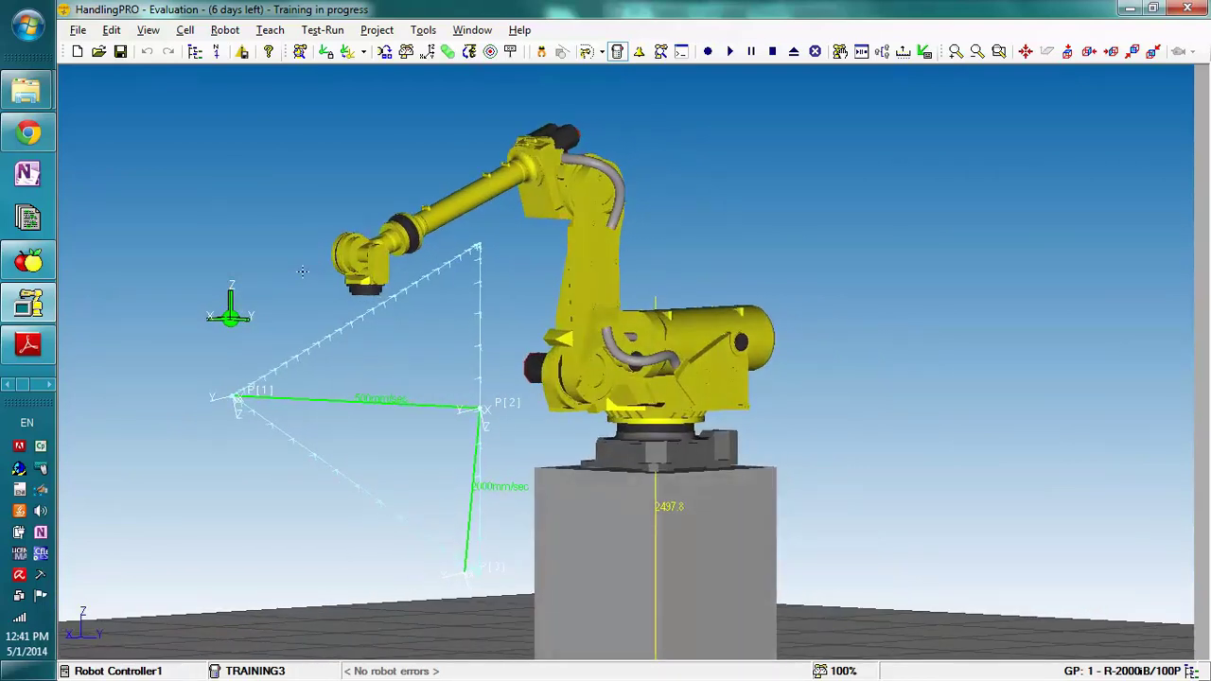
Step: Open TRAINING3 and record the current pose as L P[4] on new line 7
key("alt+t")
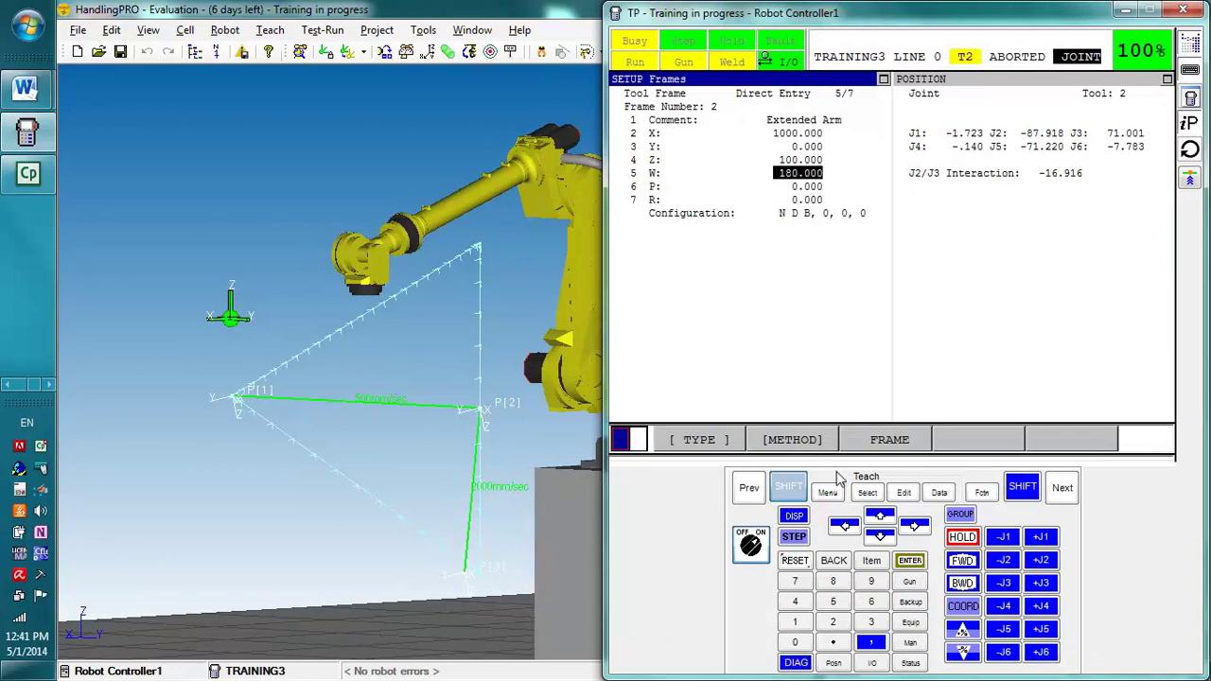
left_click(868, 495)
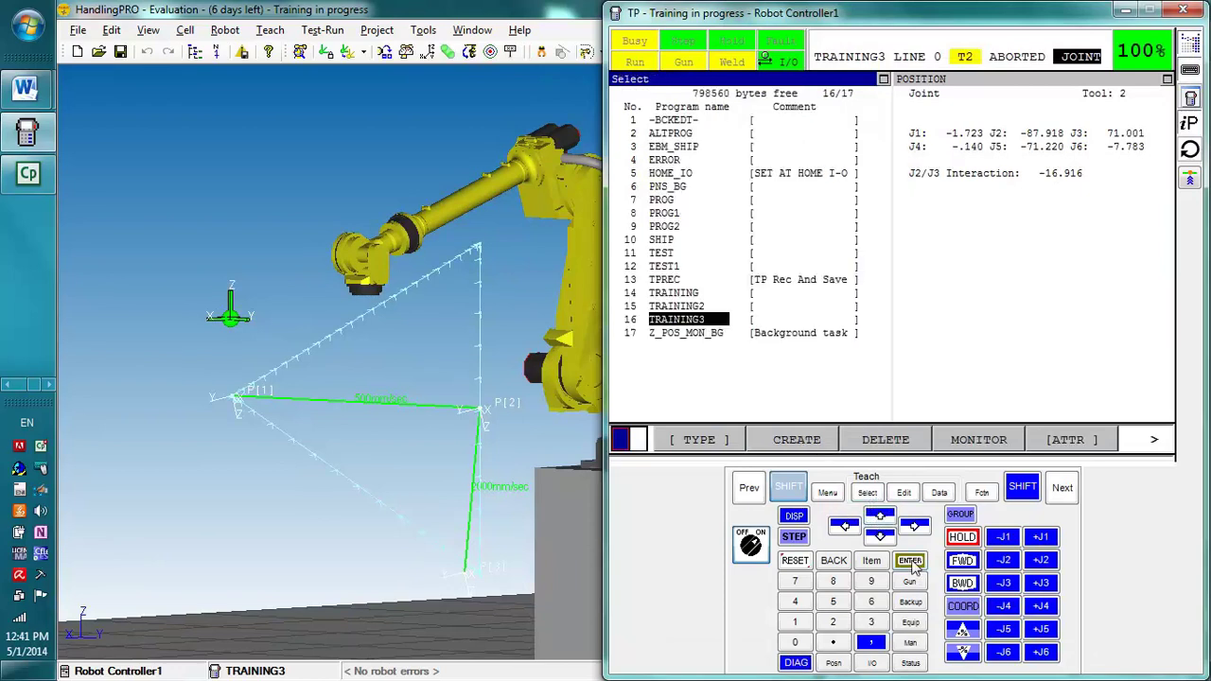
left_click(909, 560)
left_click(880, 536)
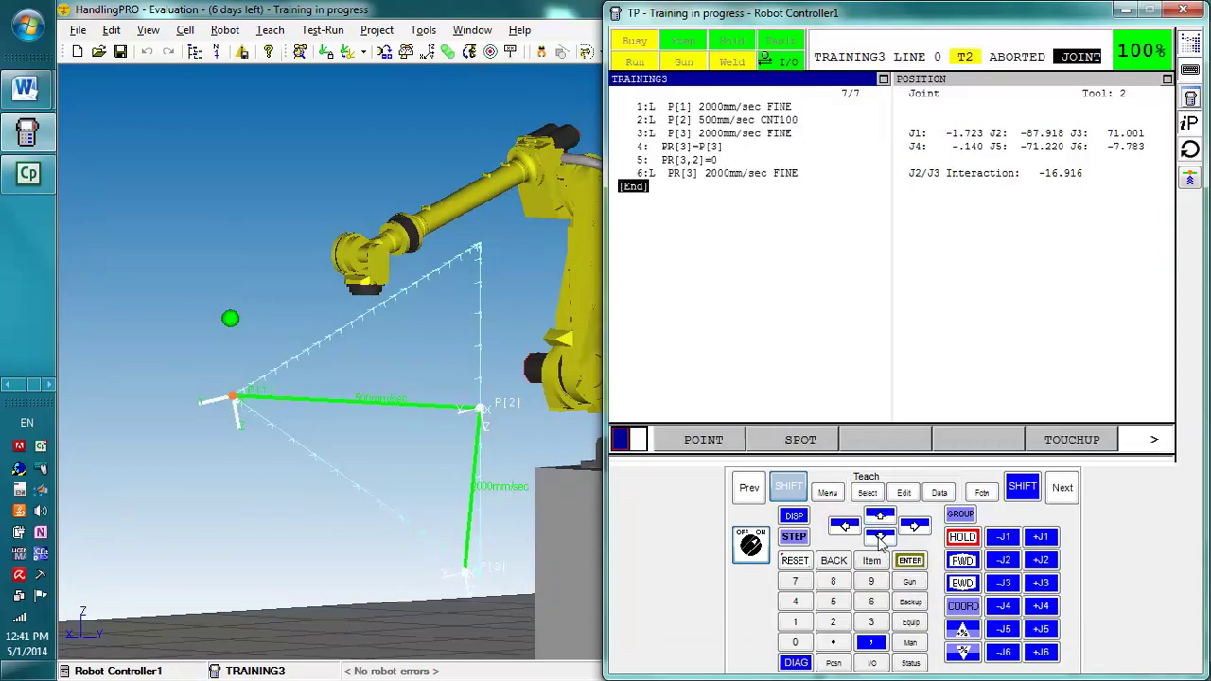
left_click(716, 441)
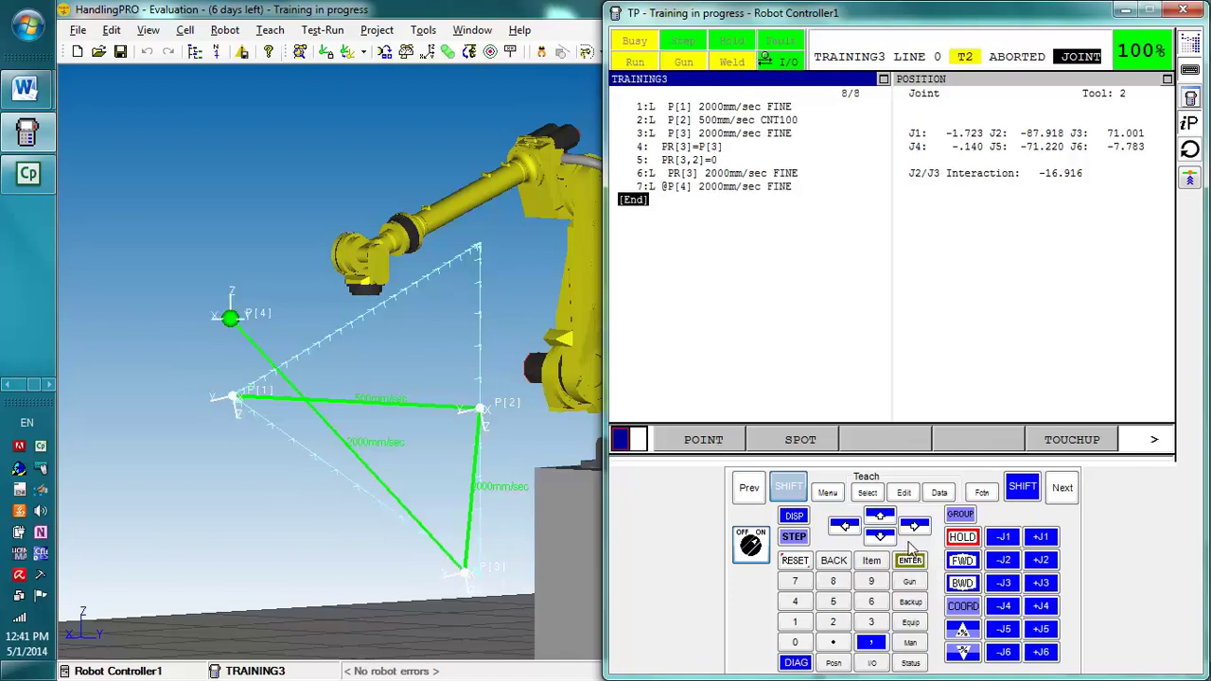
Step: Show P[4]'s position detail, taught under tool frame 2
left_click(788, 487)
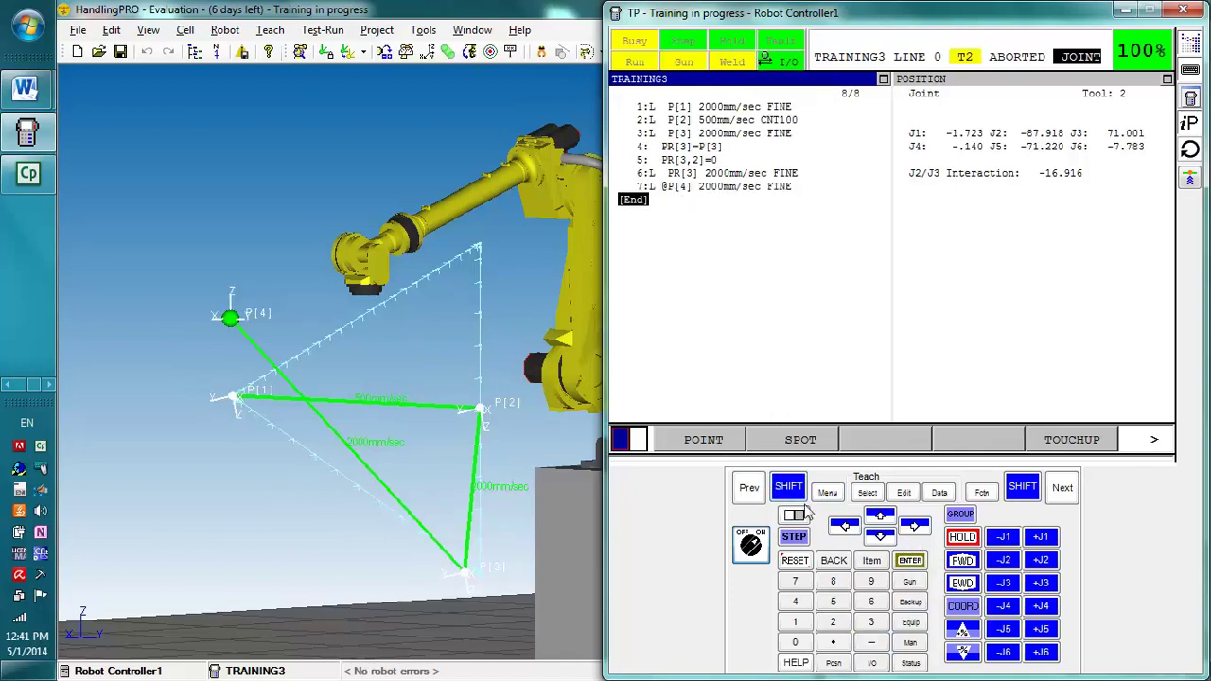
left_click(880, 516)
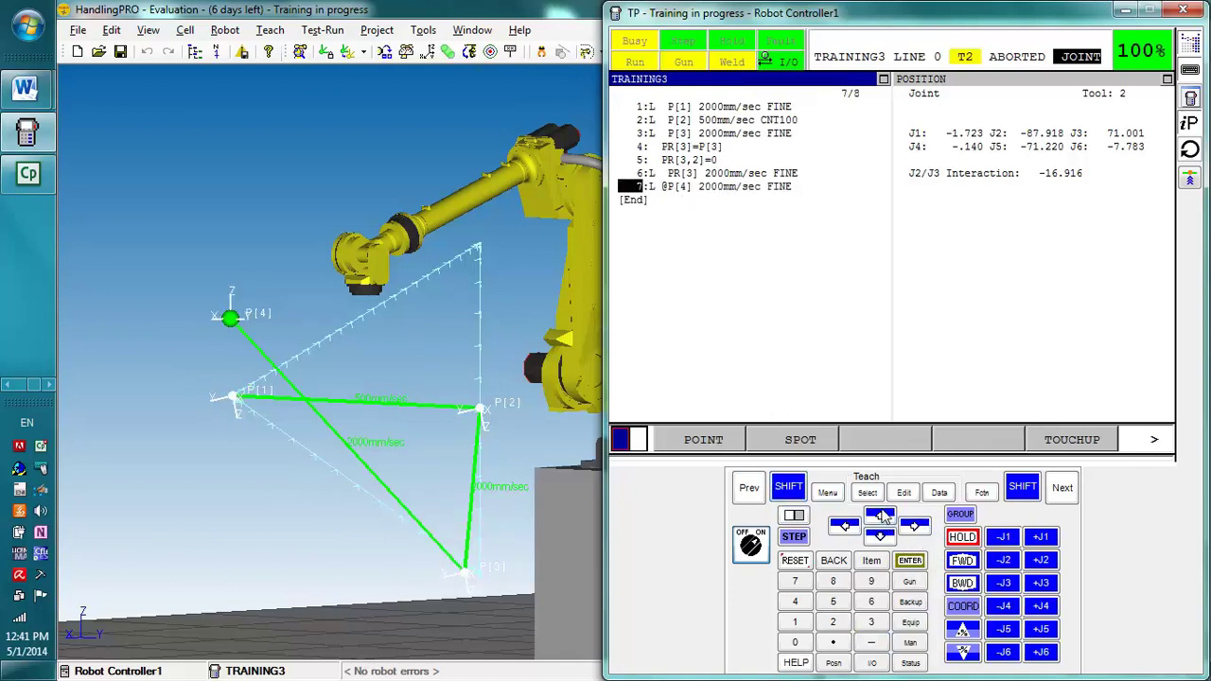
left_click(1154, 440)
left_click(914, 525)
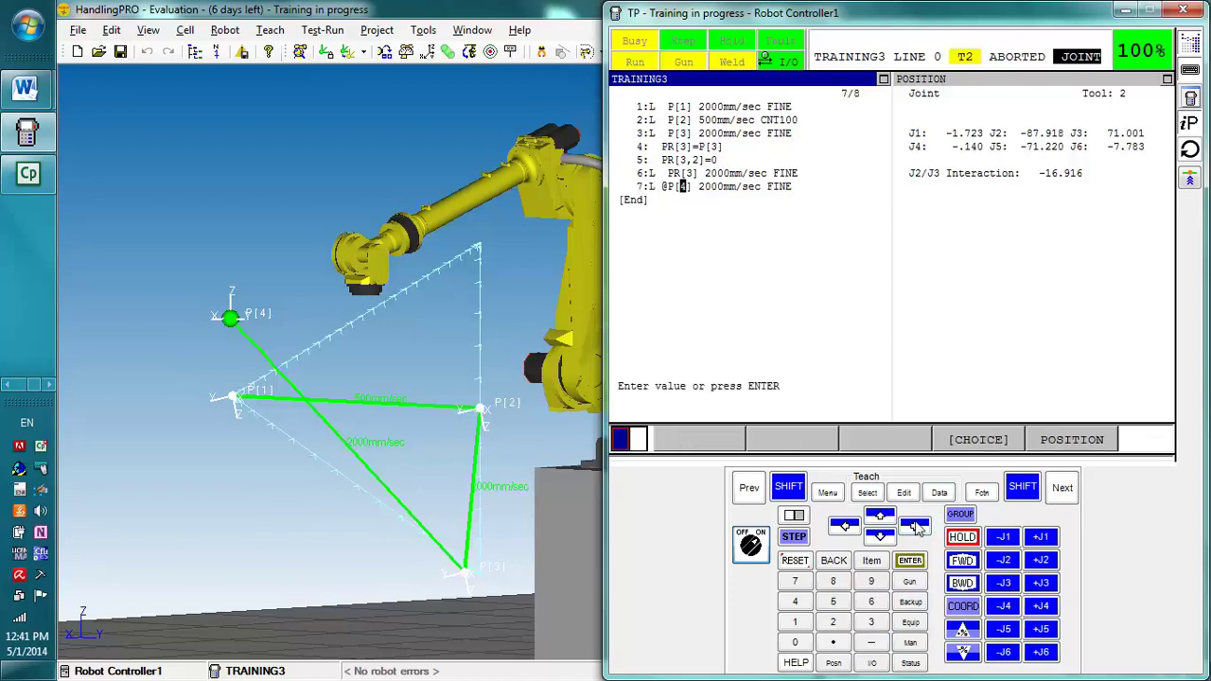
left_click(1069, 443)
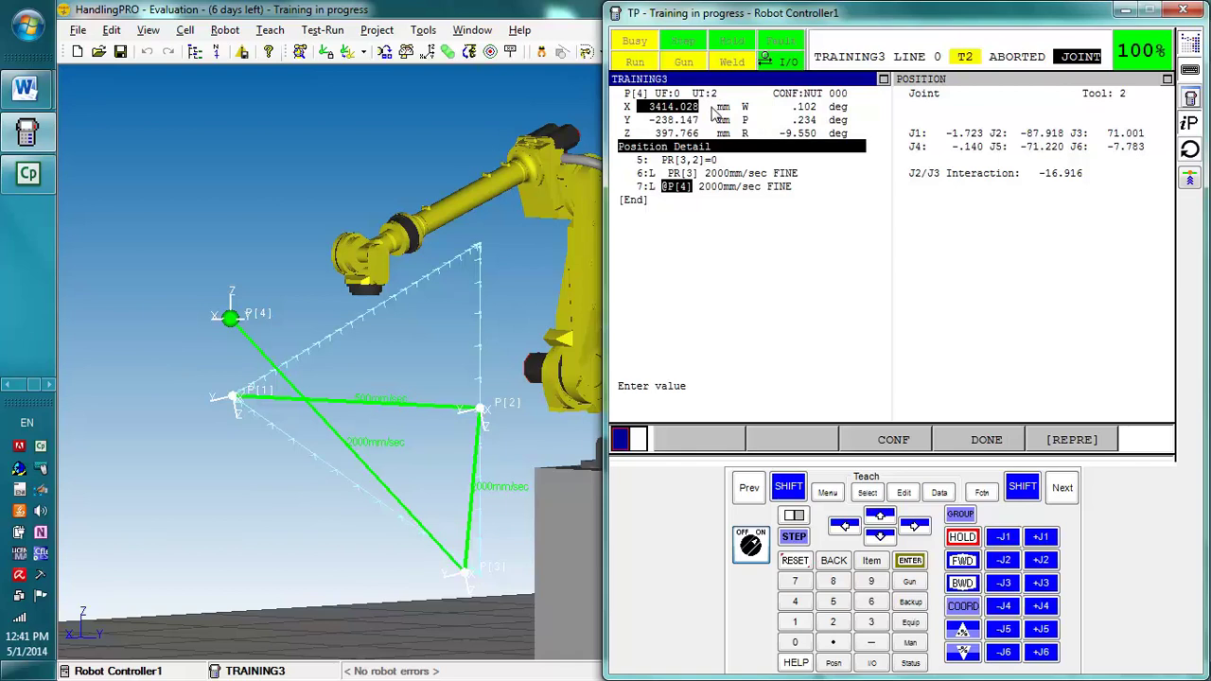
Step: Show the stored coordinates of PR[3] from line 6
left_click(750, 490)
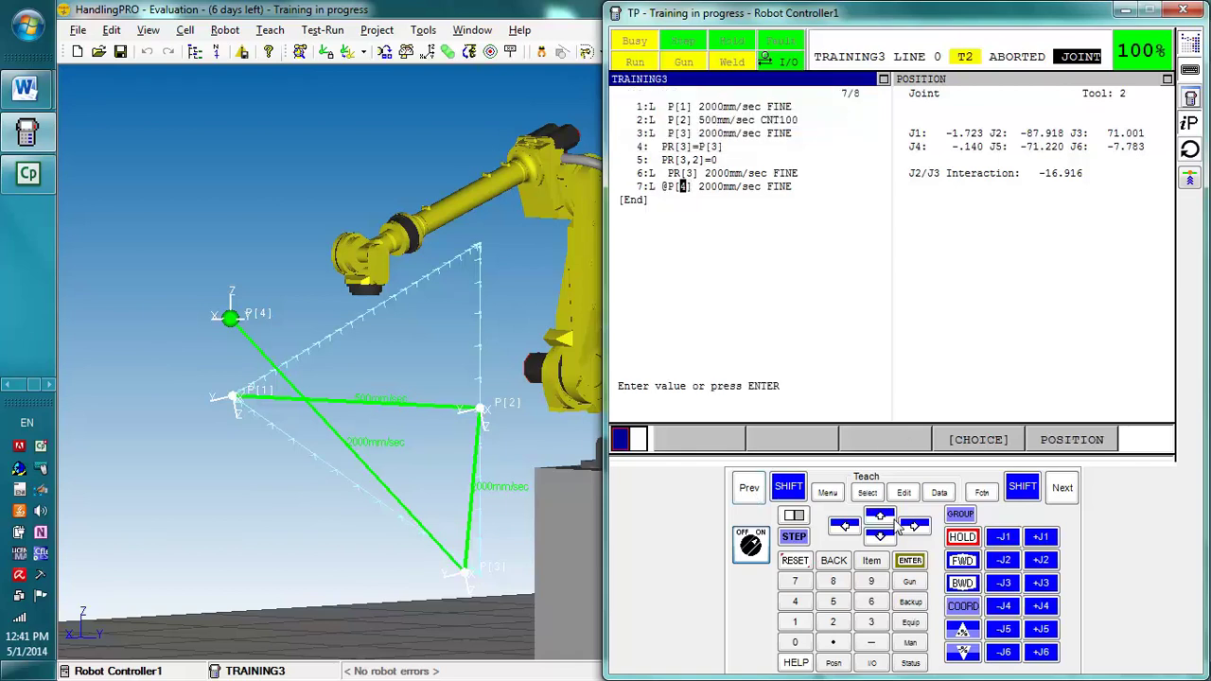
left_click(879, 516)
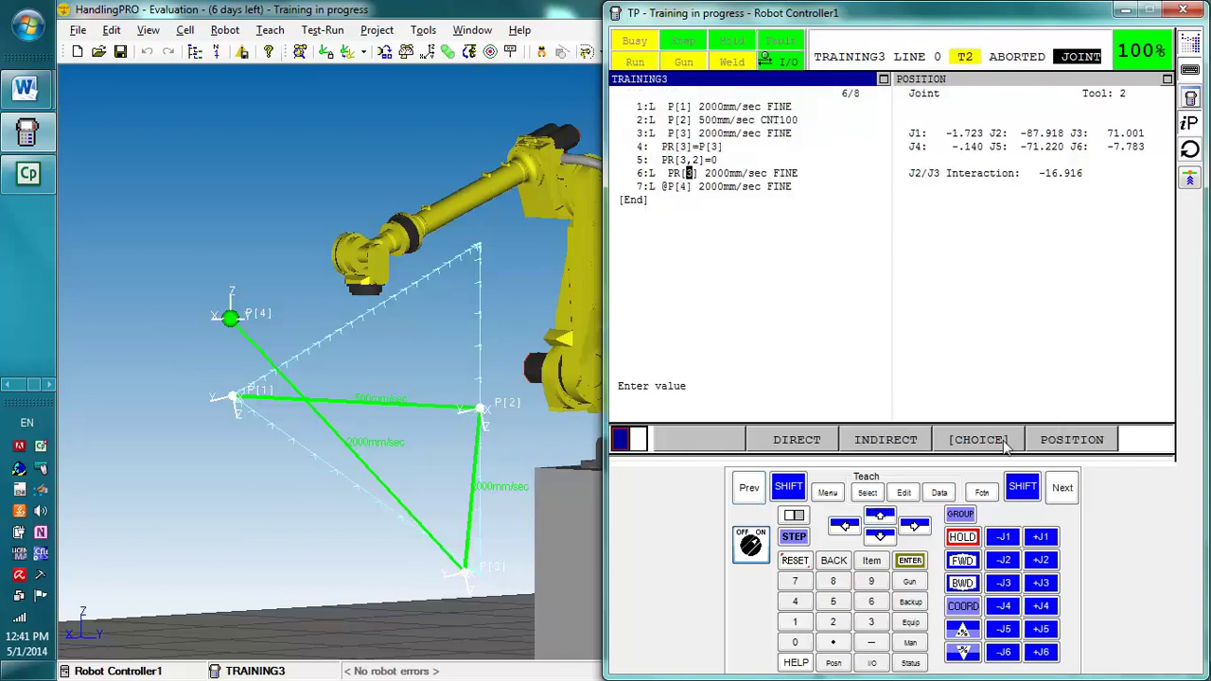
left_click(1053, 441)
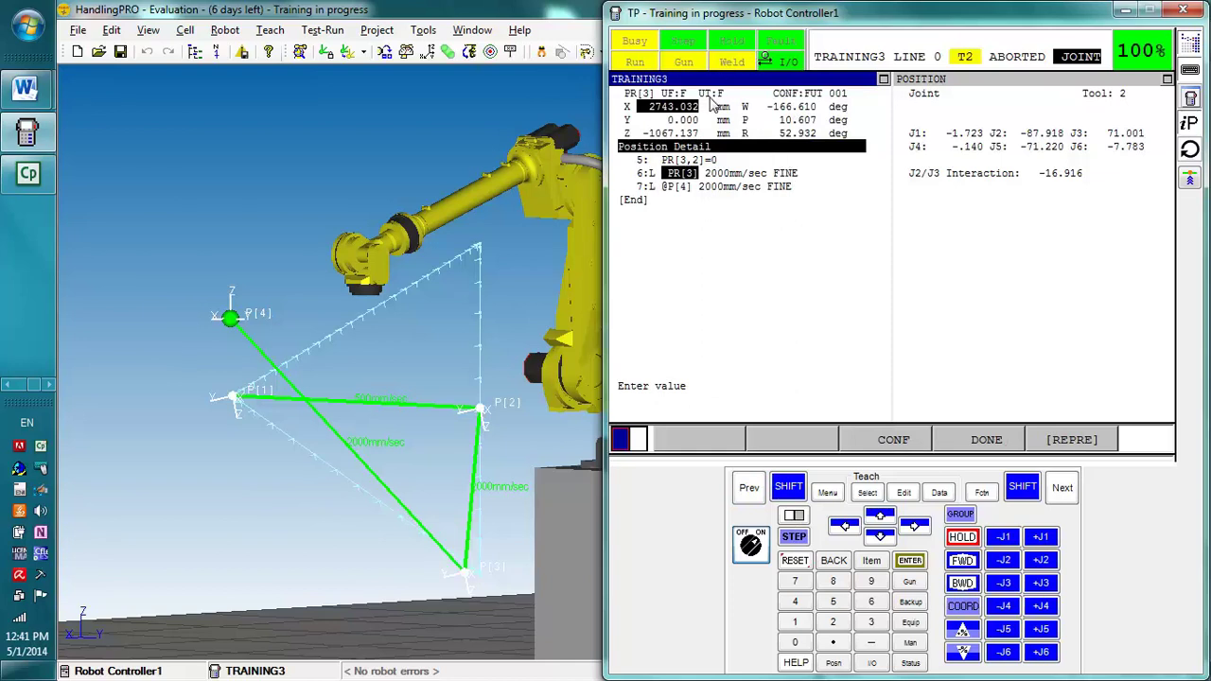
Step: Show P[3]'s coordinates from line 3, taught under UT:1 (X 2743.032, Z -1067.137)
left_click(754, 490)
left_click(879, 517)
left_click(878, 517)
left_click(879, 517)
left_click(1071, 439)
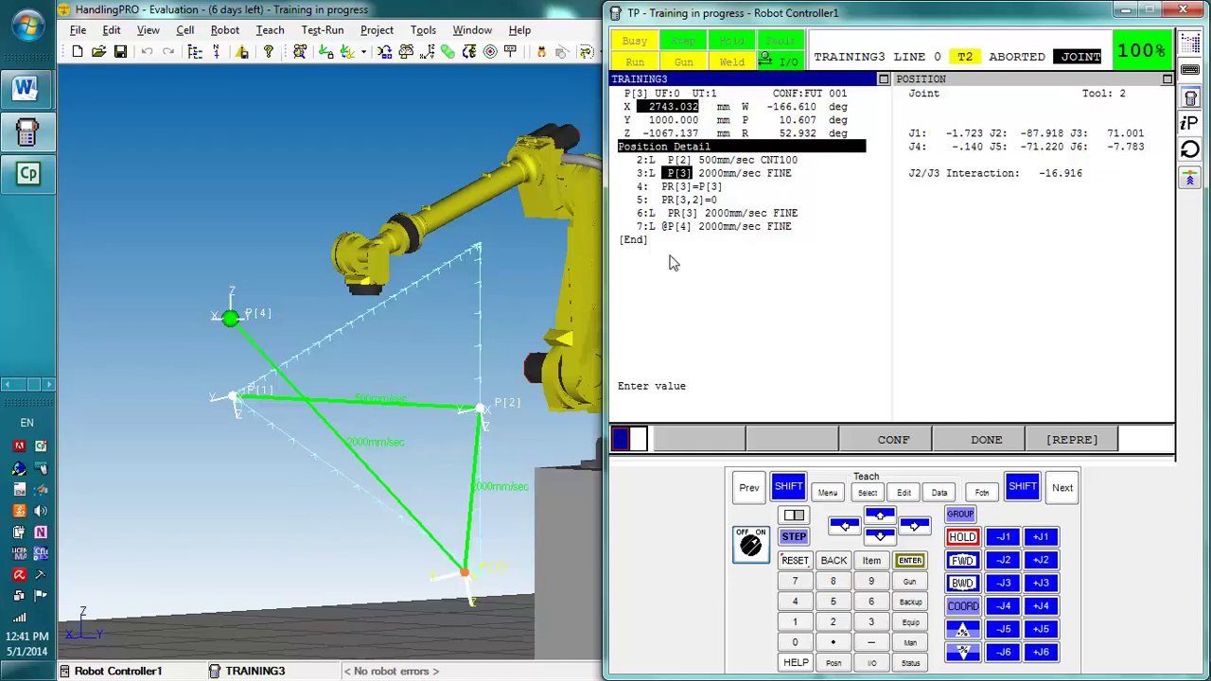
Step: Return to TRAINING3, put the cursor on line 3 and enable single-step mode
left_click(748, 488)
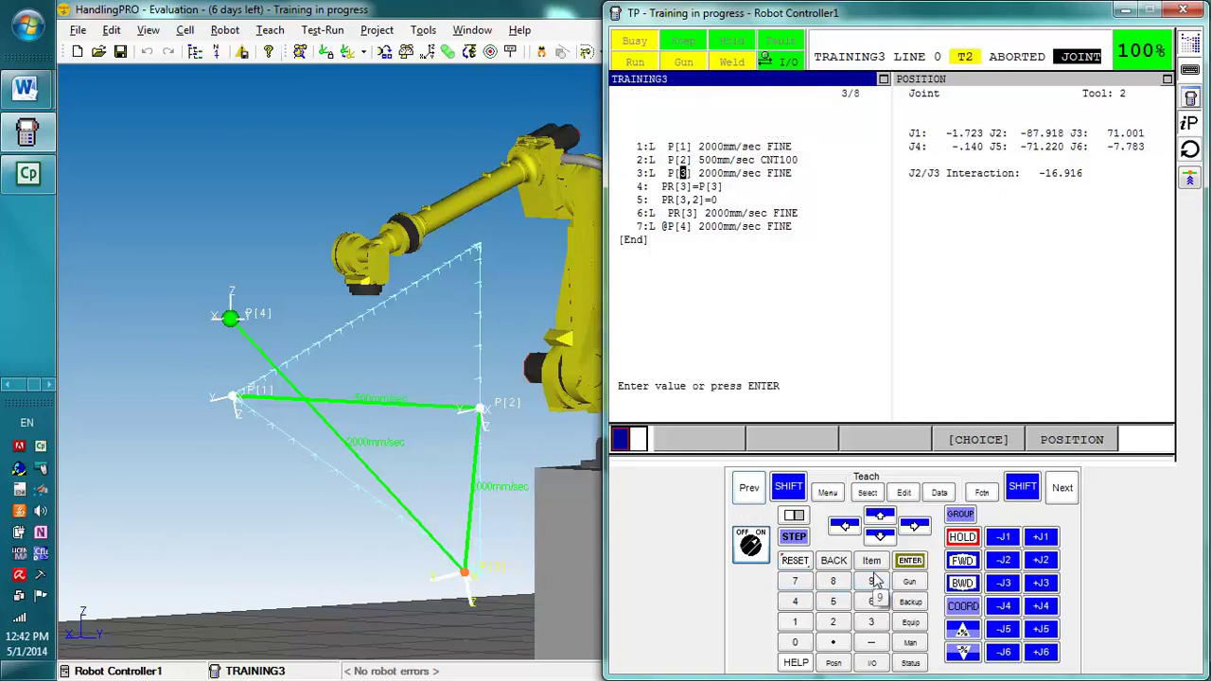
left_click(879, 537)
left_click(880, 536)
left_click(879, 536)
left_click(880, 536)
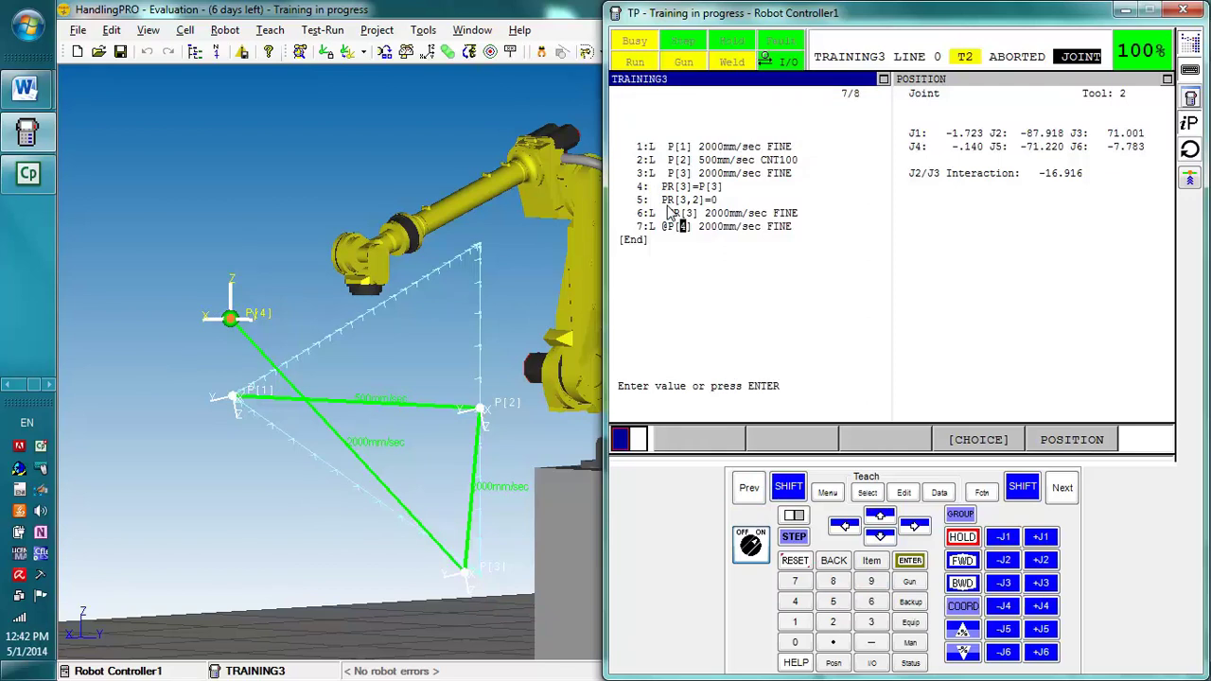
left_click(636, 176)
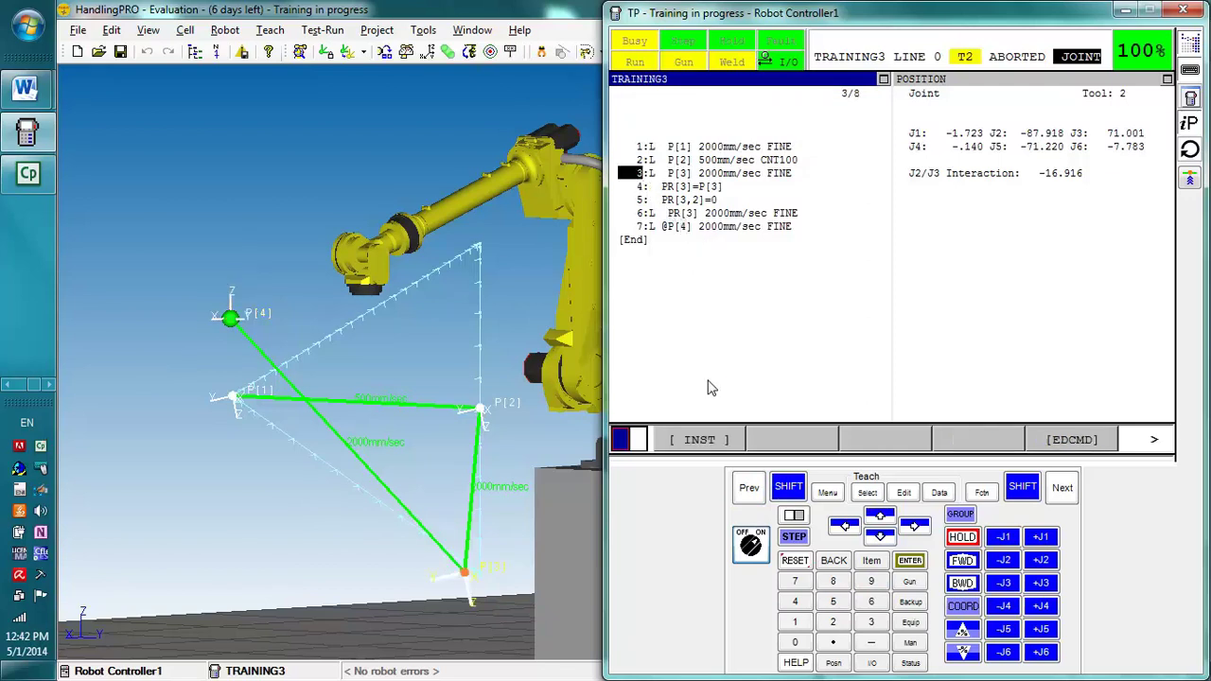
left_click(789, 492)
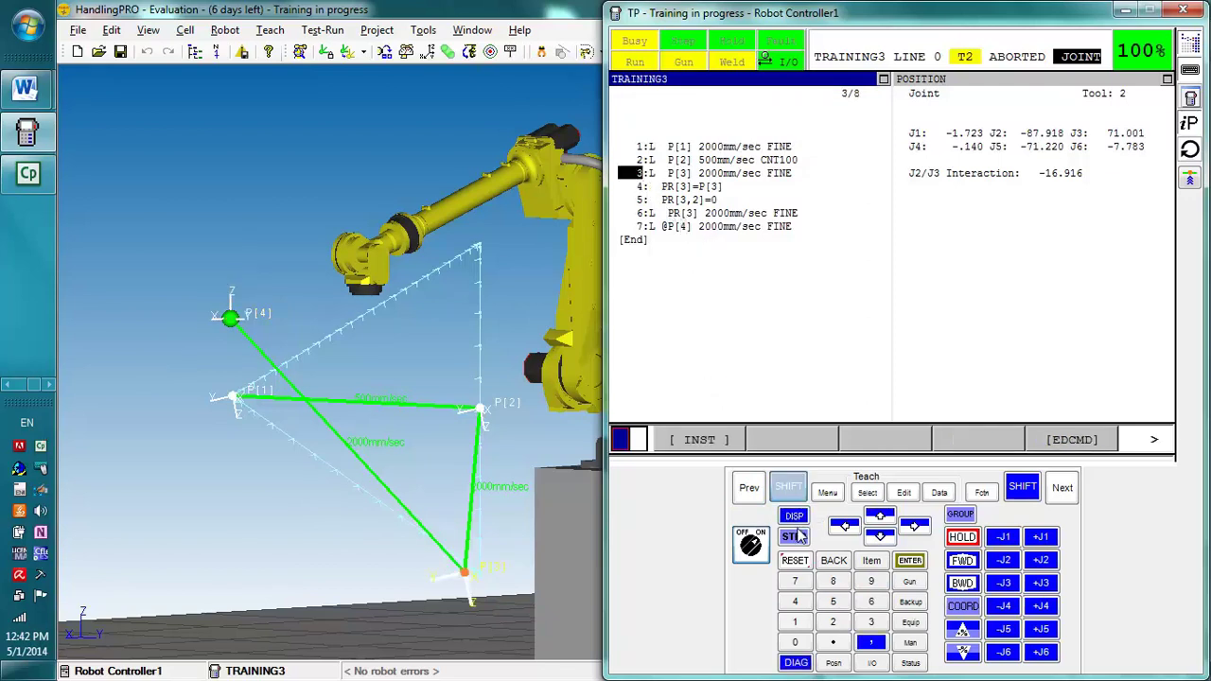
left_click(793, 537)
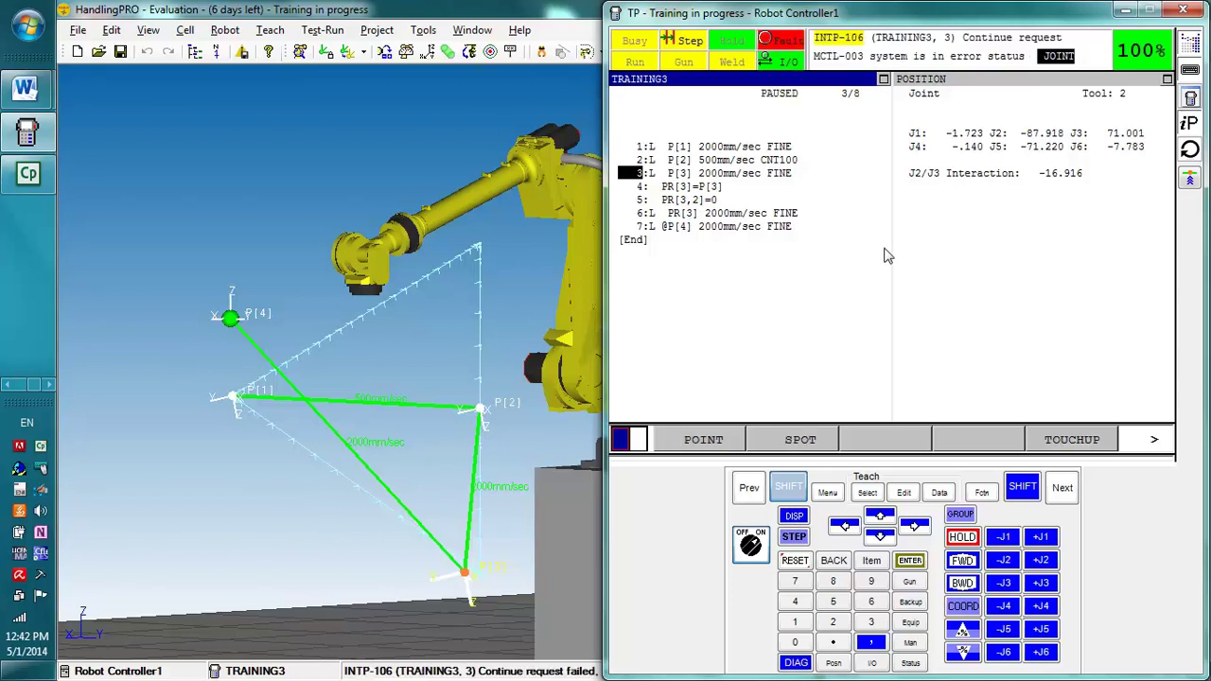
Step: Review the active alarms and log types for the tool frame mismatch, then return to TRAINING3
left_click(786, 487)
left_click(827, 493)
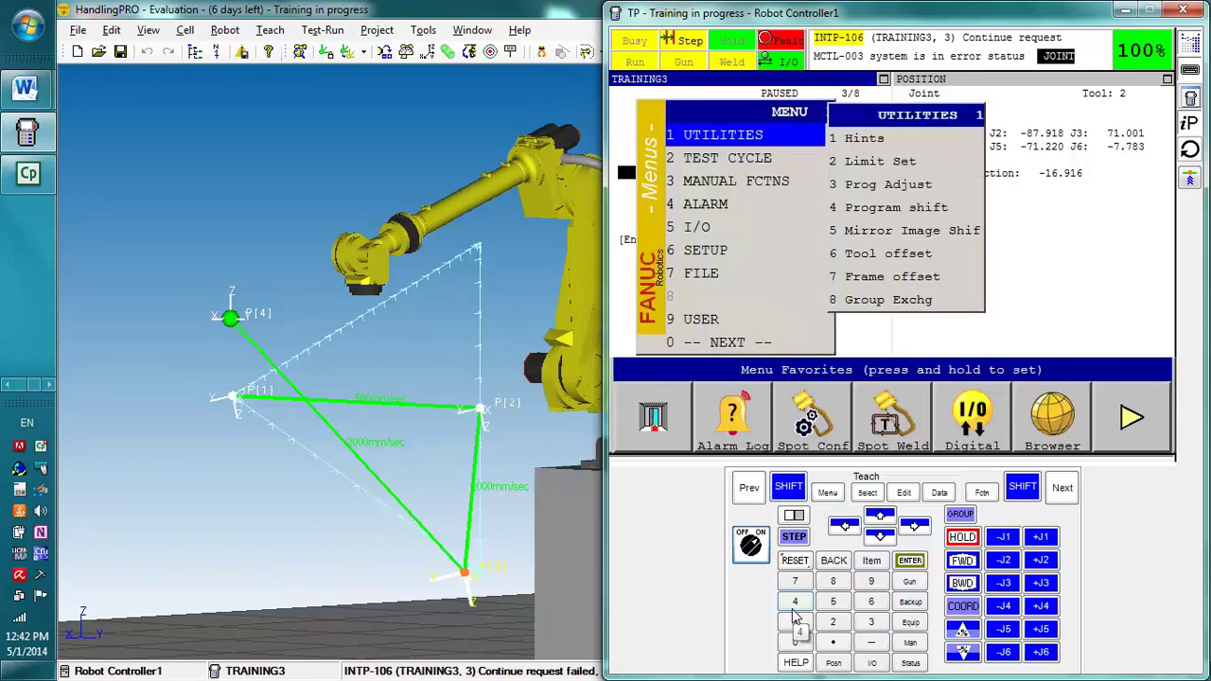
left_click(795, 602)
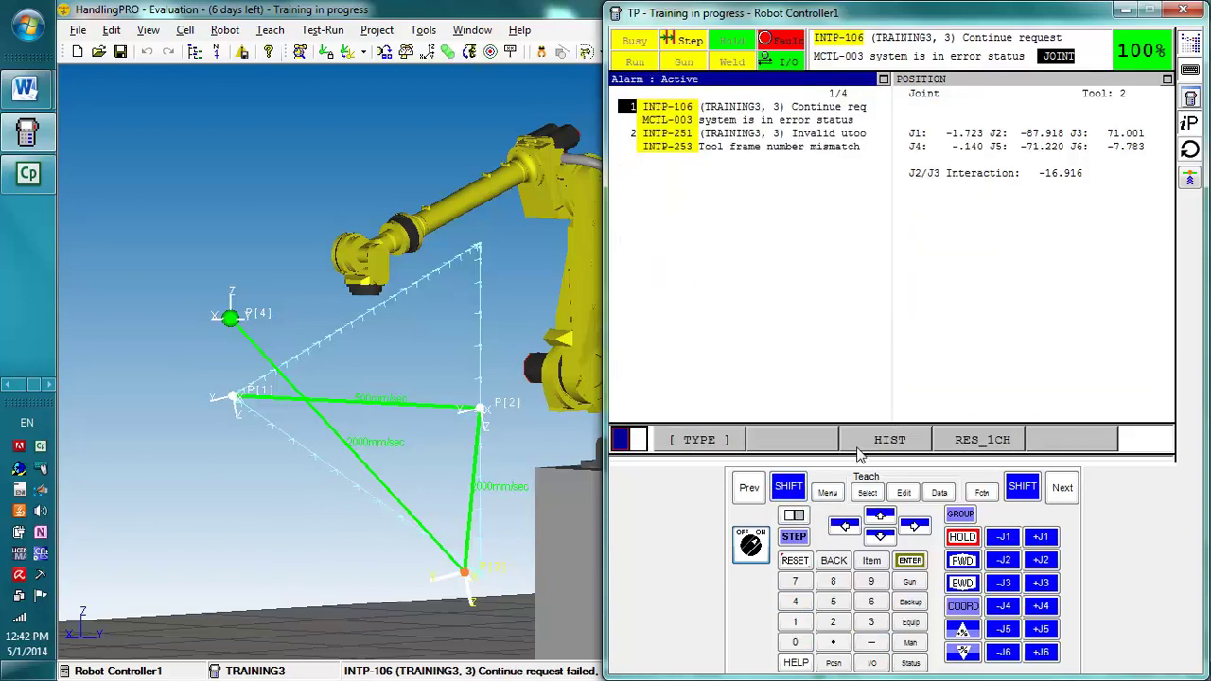
left_click(715, 440)
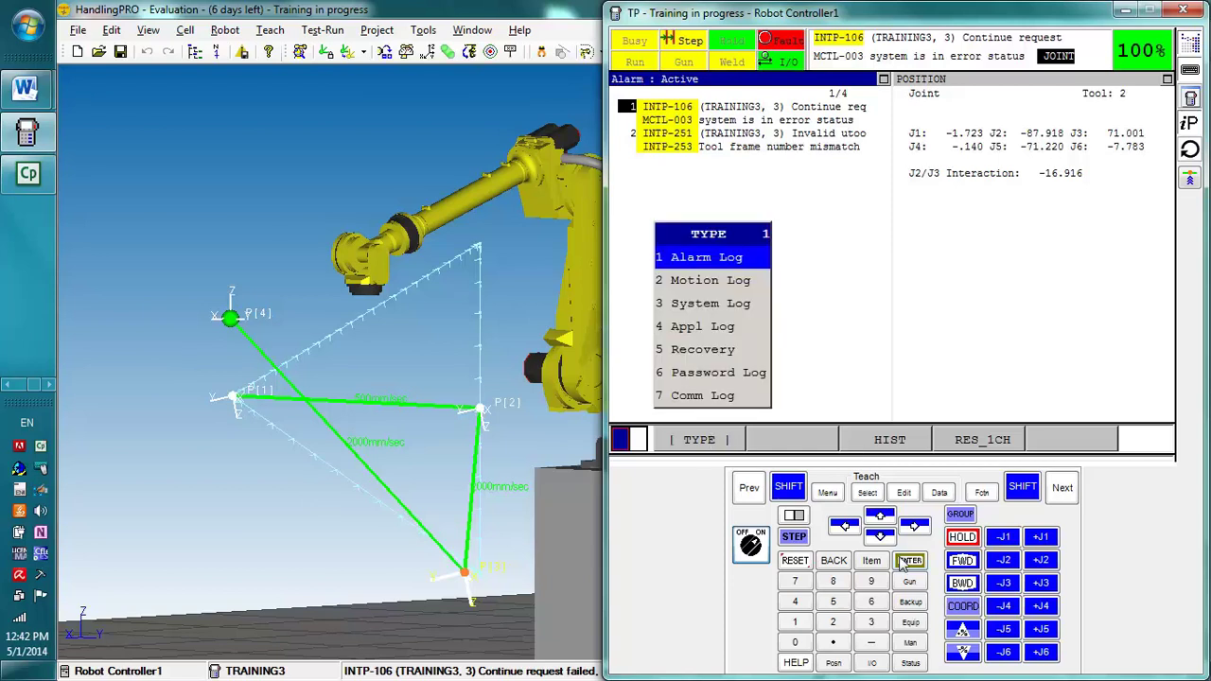
left_click(906, 561)
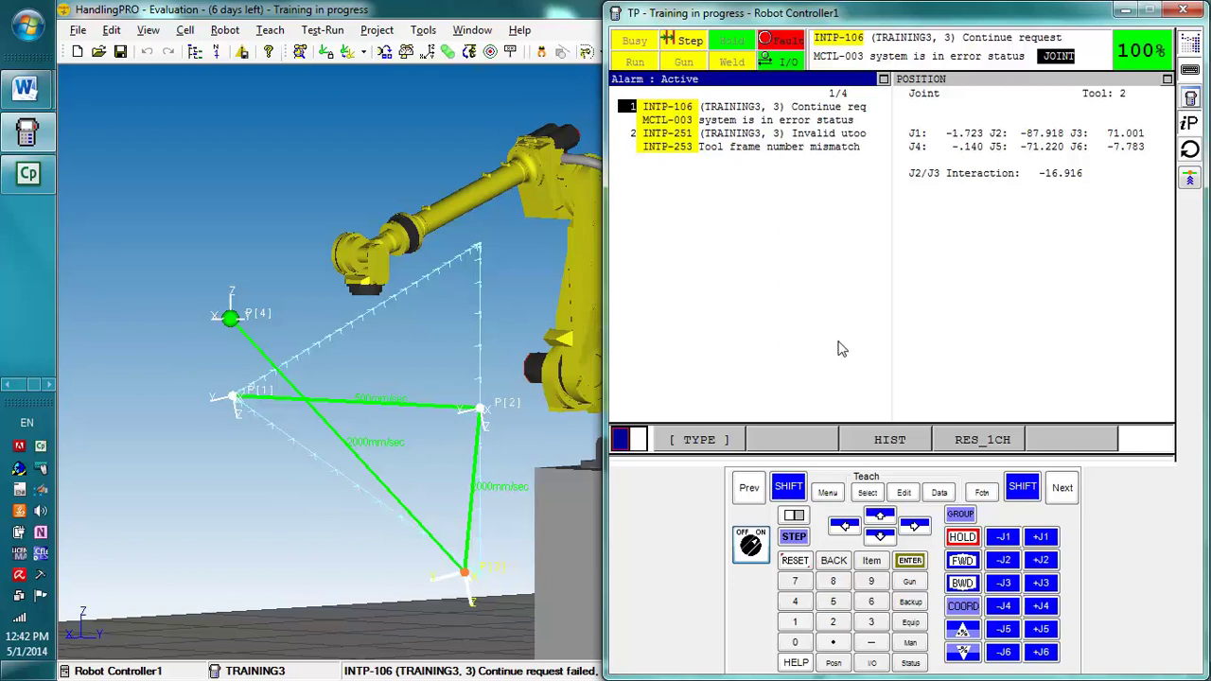
left_click(905, 496)
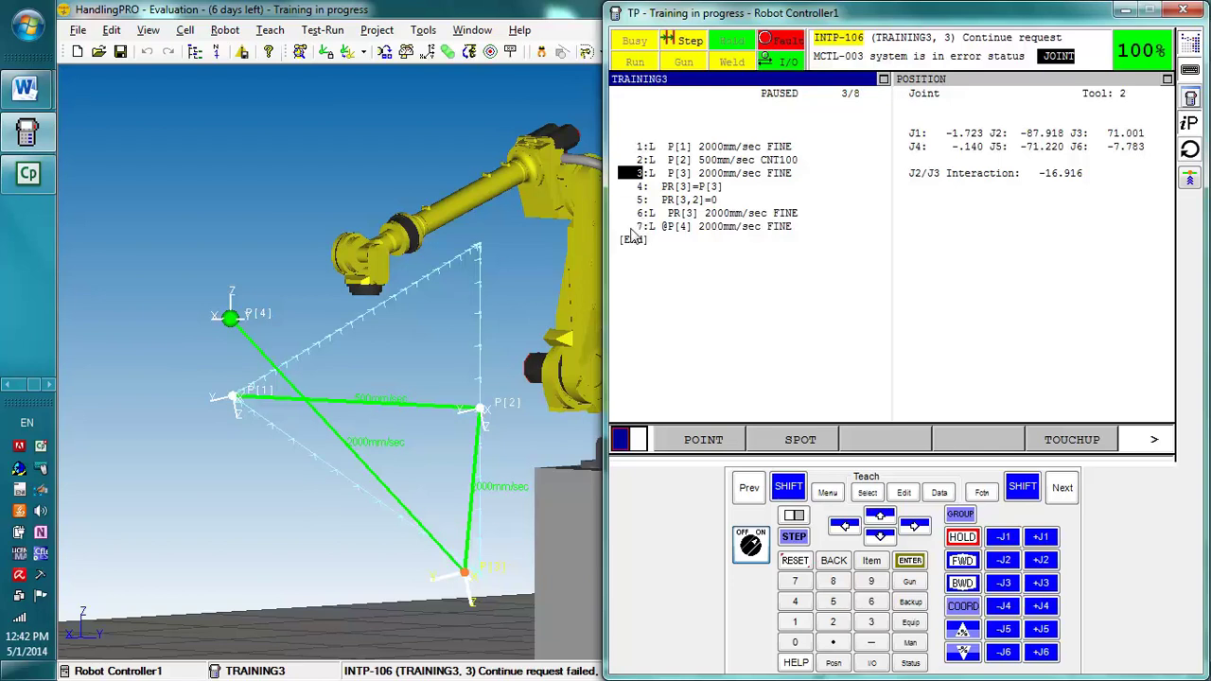
Step: Insert a blank line 7 ahead of the P[4] move and browse the Offset/Frames instructions
left_click(637, 226)
left_click(1154, 438)
left_click(1082, 443)
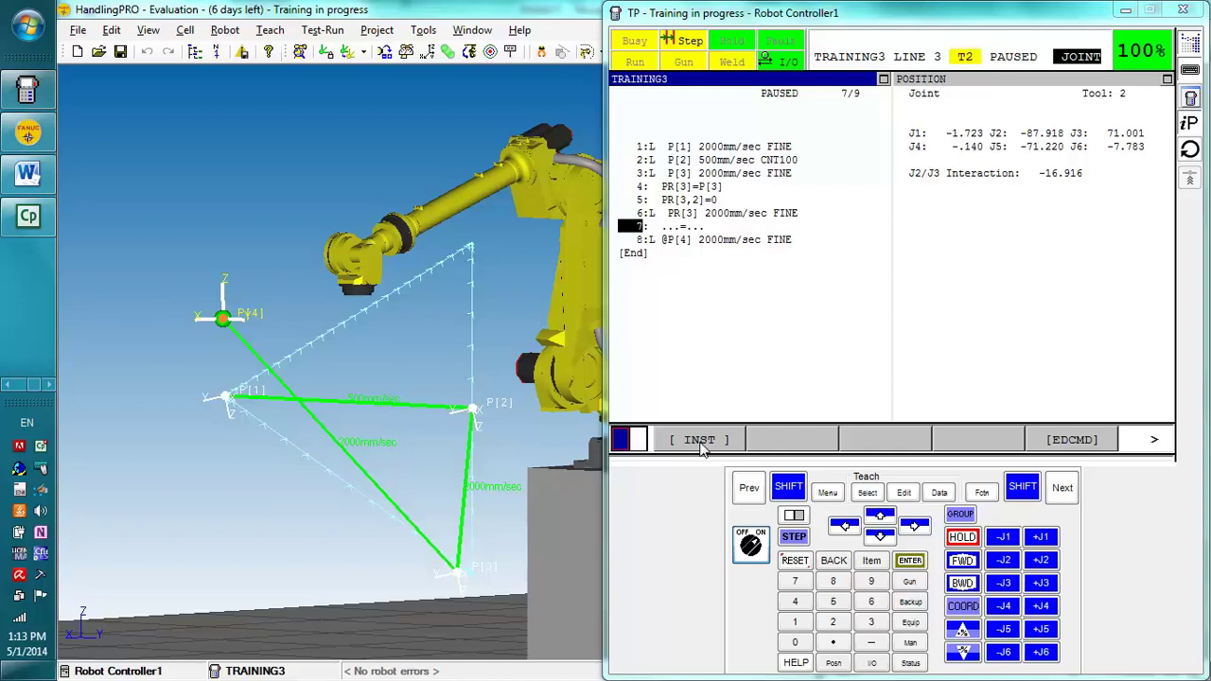
left_click(700, 440)
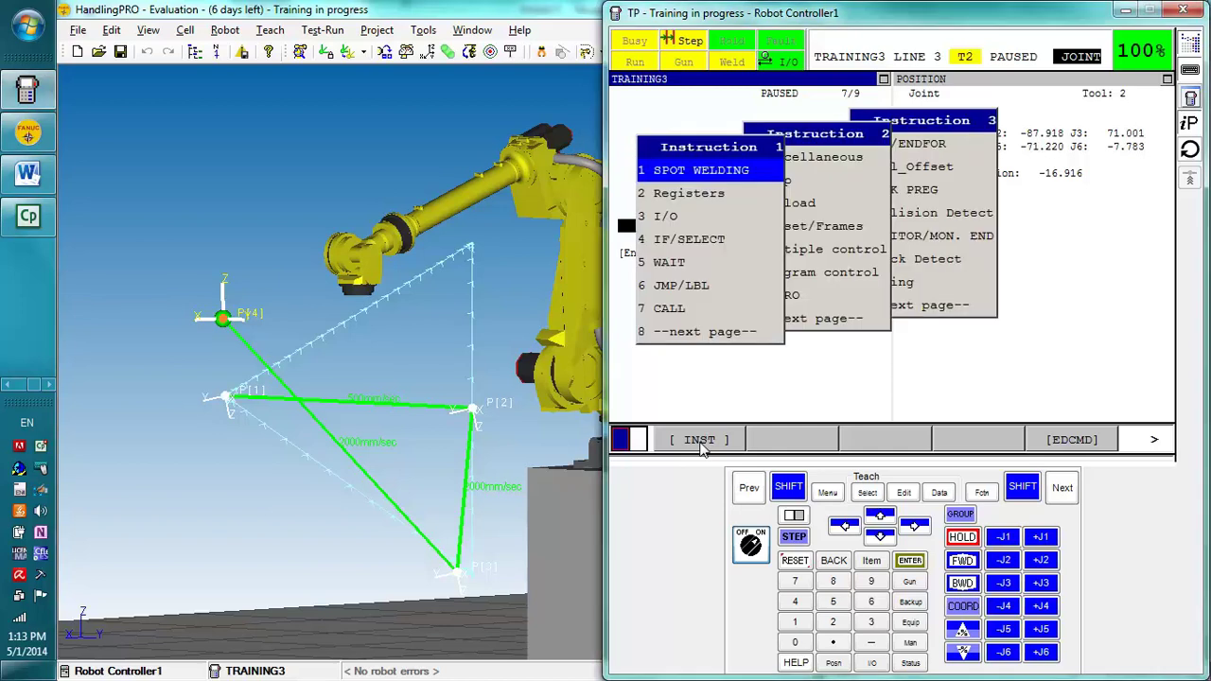
left_click(808, 228)
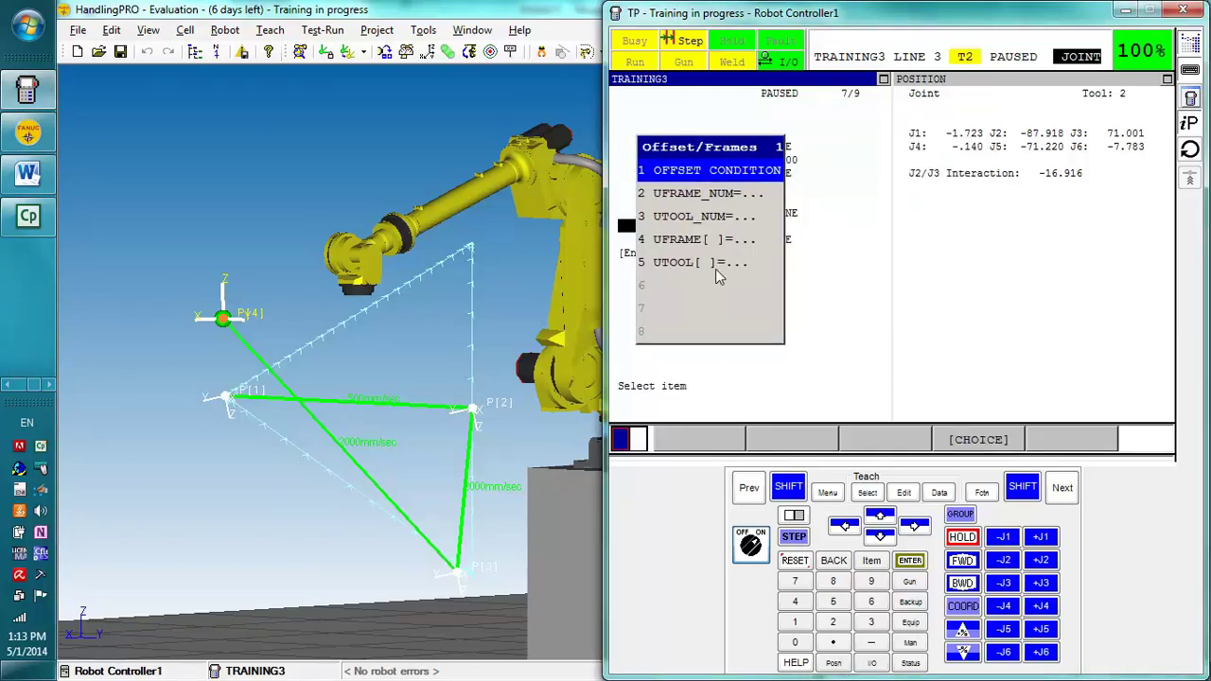
left_click(711, 170)
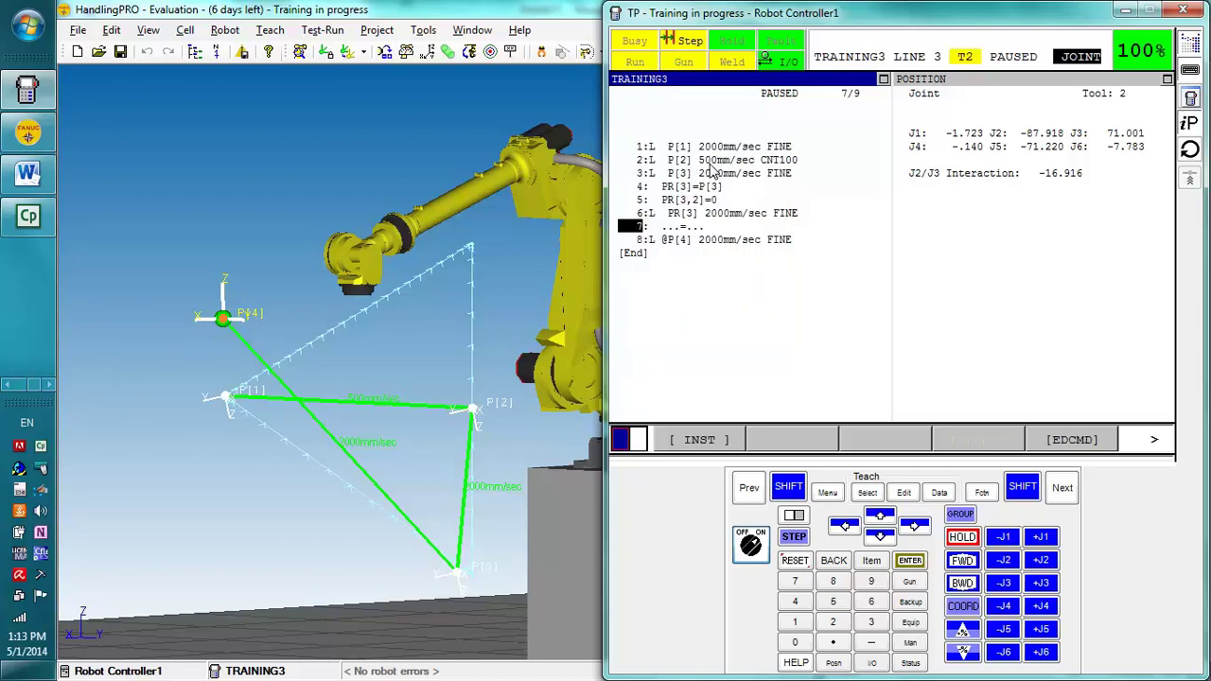
Step: Fill the new line 7 with UTOOL_NUM=2 as a constant
left_click(700, 441)
key("Right")
key("Down")
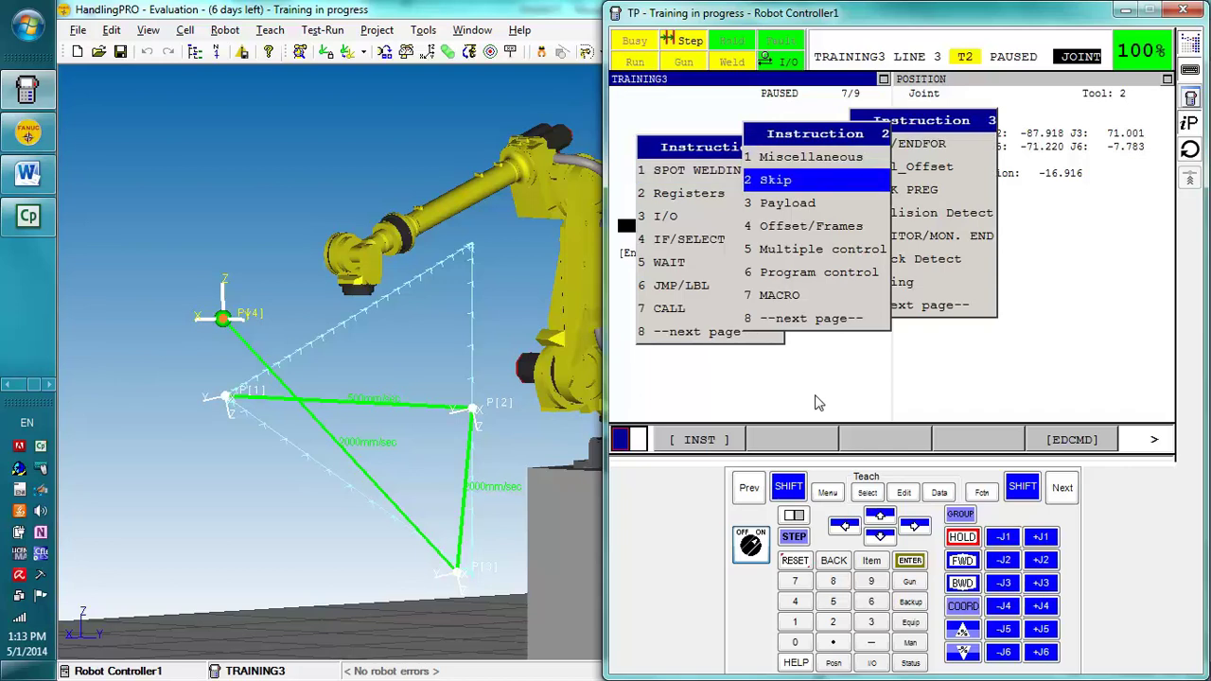
key("Down")
key("Down")
key("Return")
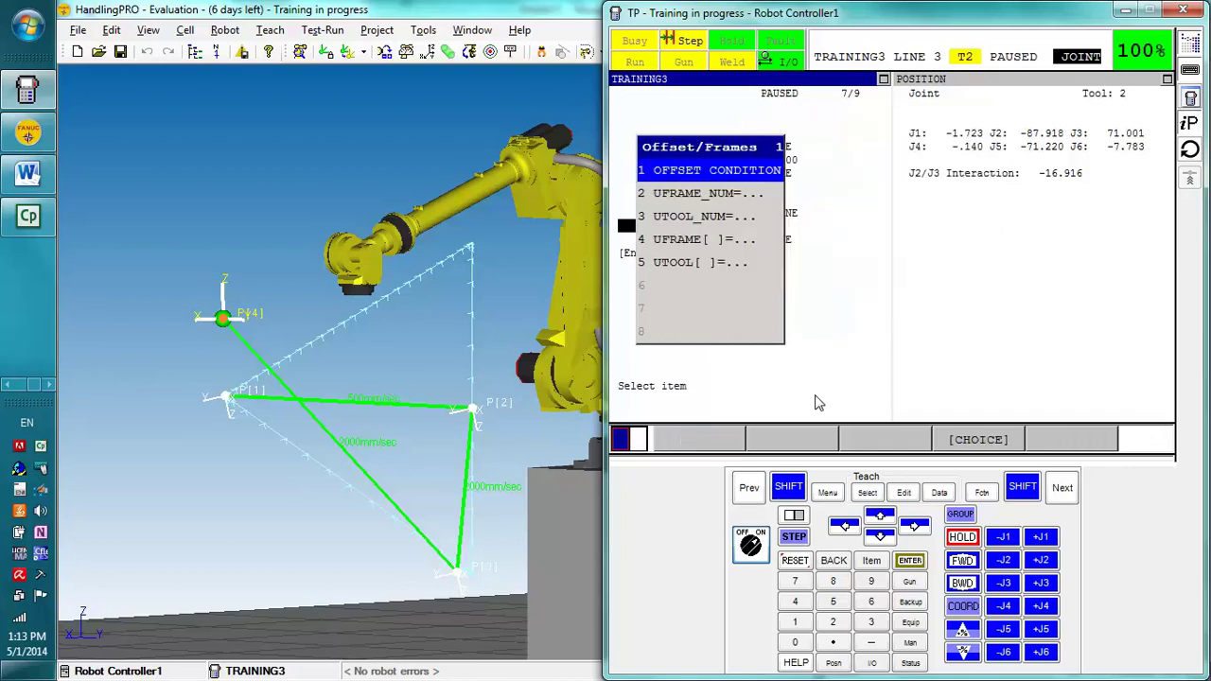
key("Down")
key("Down")
key("Return")
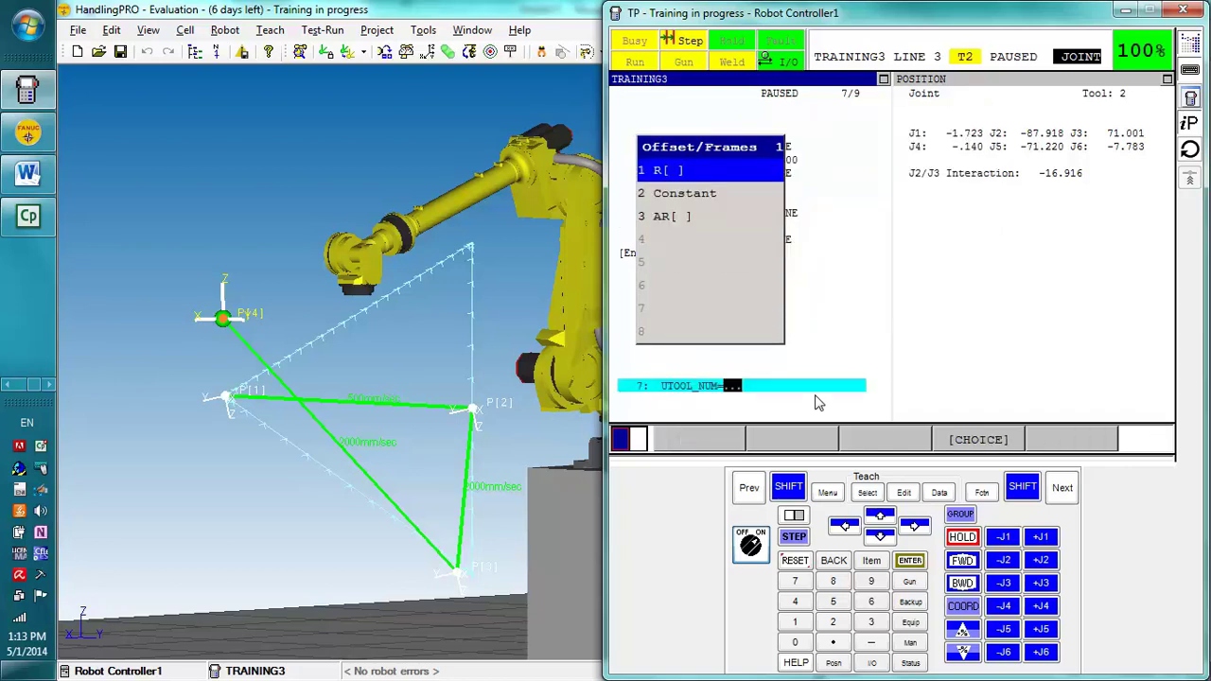
key("Down")
key("Return")
type("1")
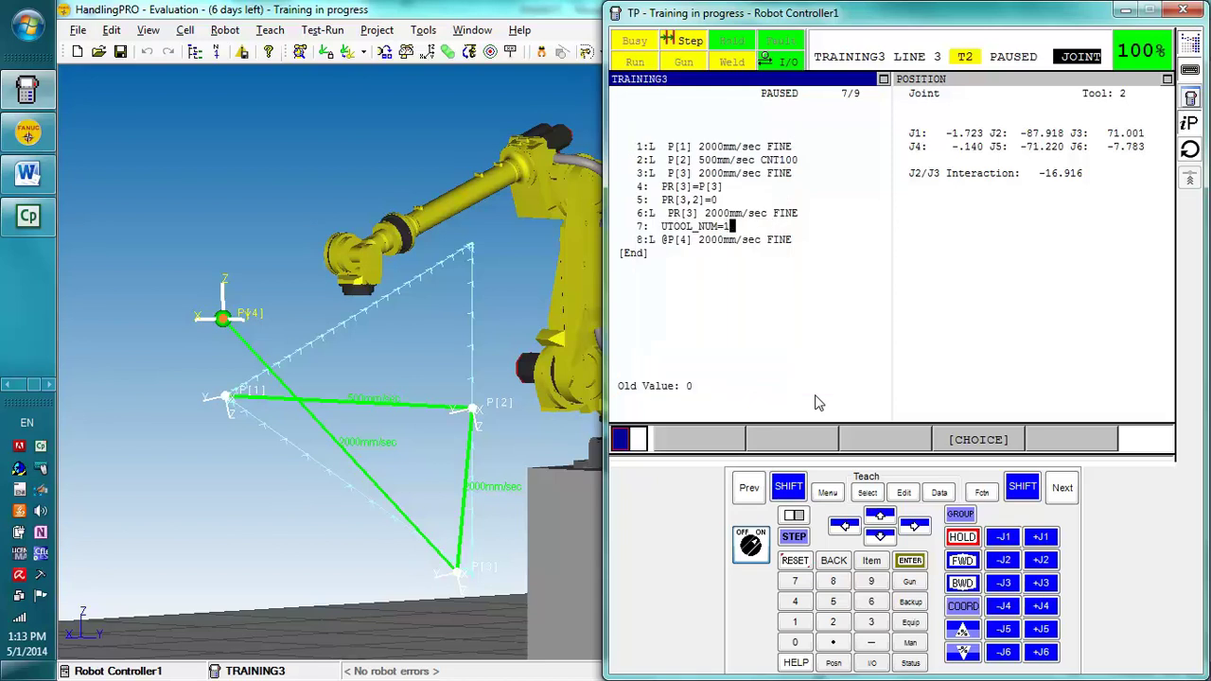
type("] 2")
key("Return")
key("Up")
key("Up")
key("Up")
key("Up")
key("Up")
key("Up")
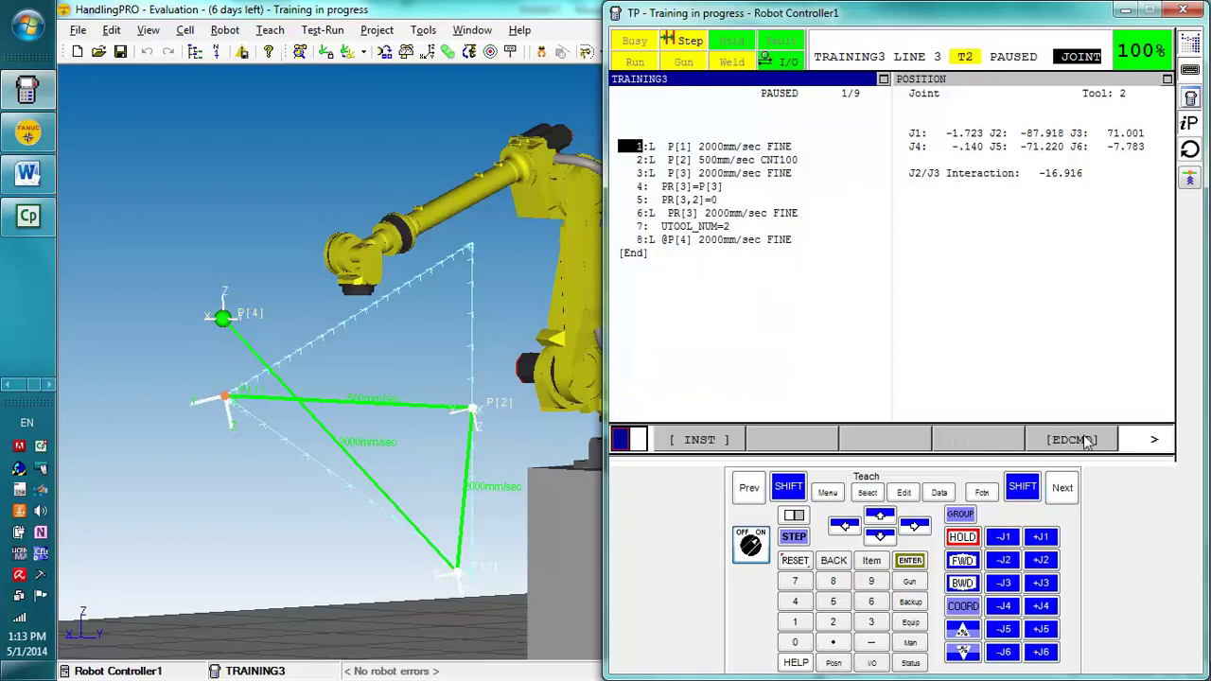
Step: Insert a blank line above line 1 and bring up the Offset/Frames instructions
left_click(1075, 440)
key("Return")
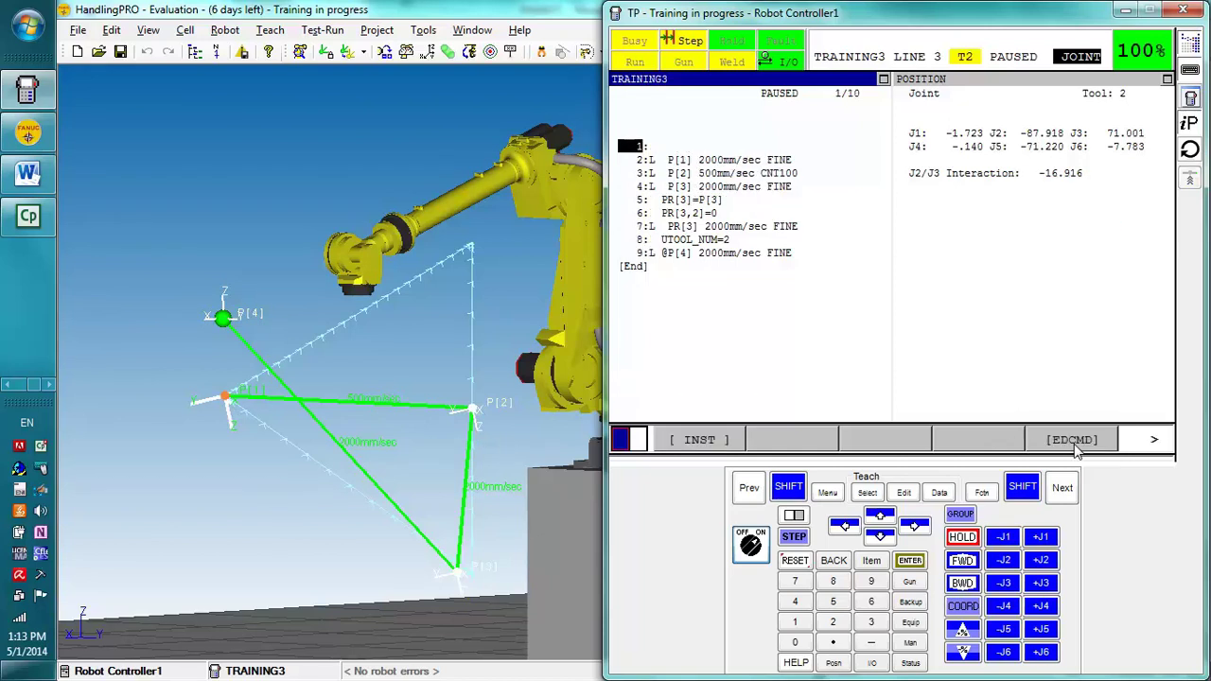
left_click(700, 441)
key("Down")
key("Right")
key("Down")
key("Down")
key("Return")
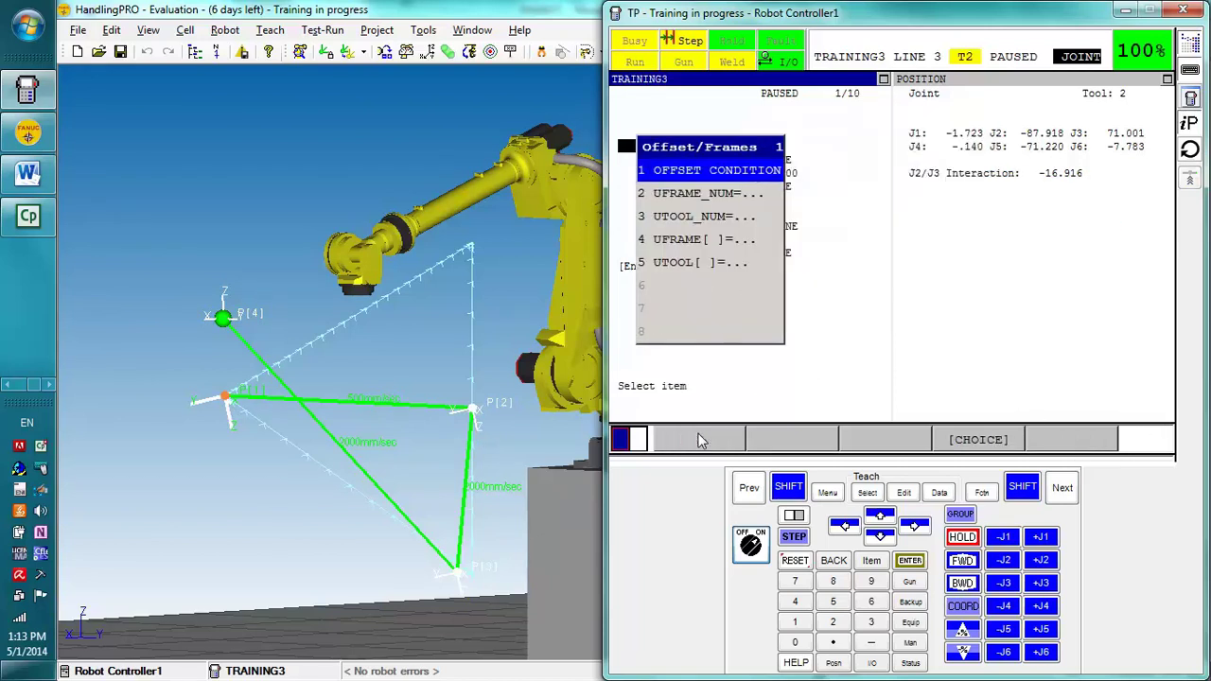
Step: Fill the new line 1 with UTOOL_NUM=1 as a constant tool number
key("Down")
key("Down")
key("Return")
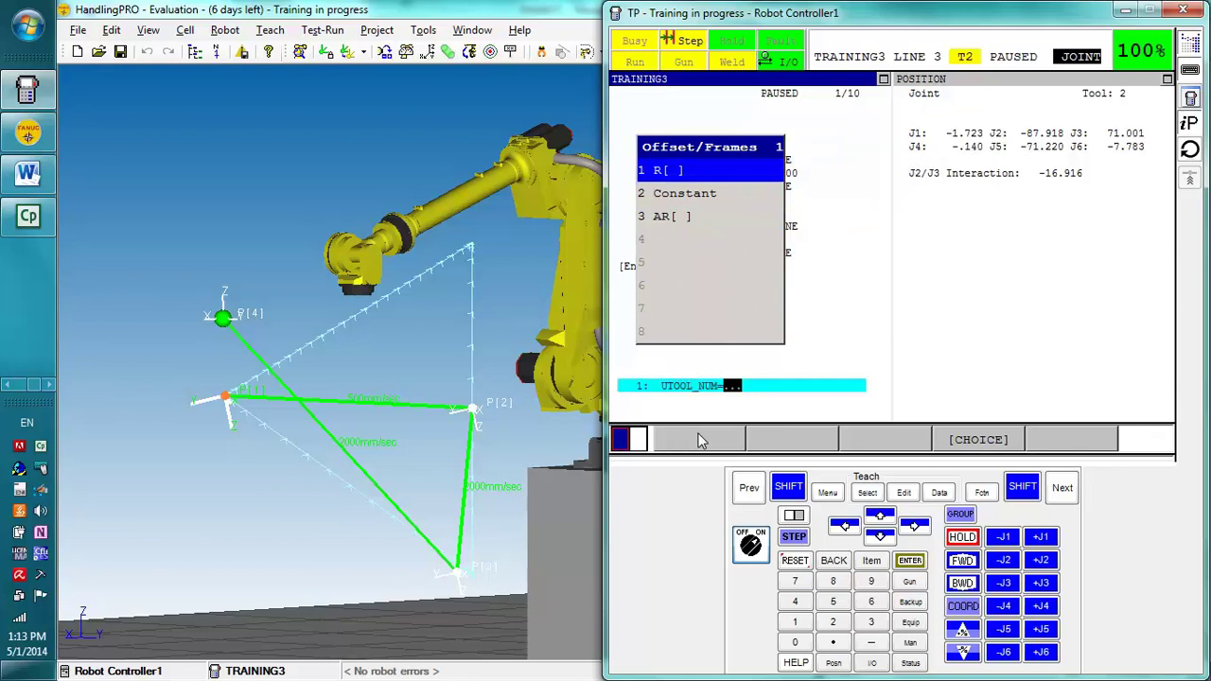
key("Down")
key("Return")
type("1")
key("Return")
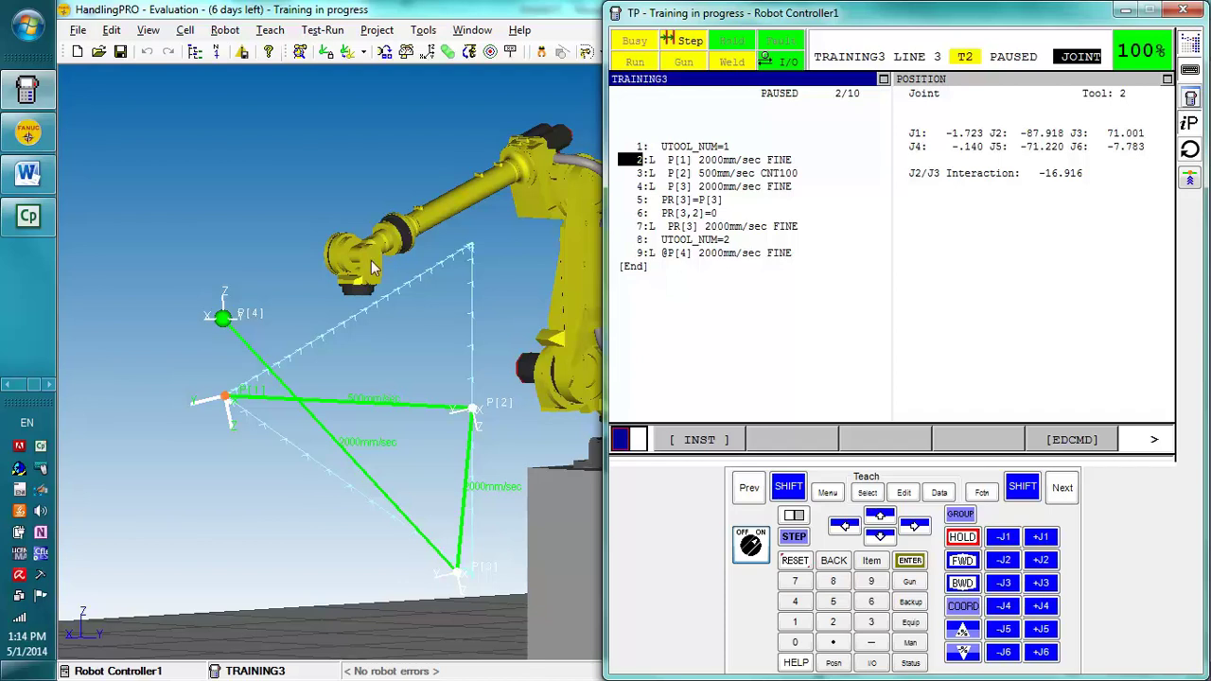
Step: Switch jogging to the TOOL frame and rotate the wrist about the tool's X axis
left_click(826, 491)
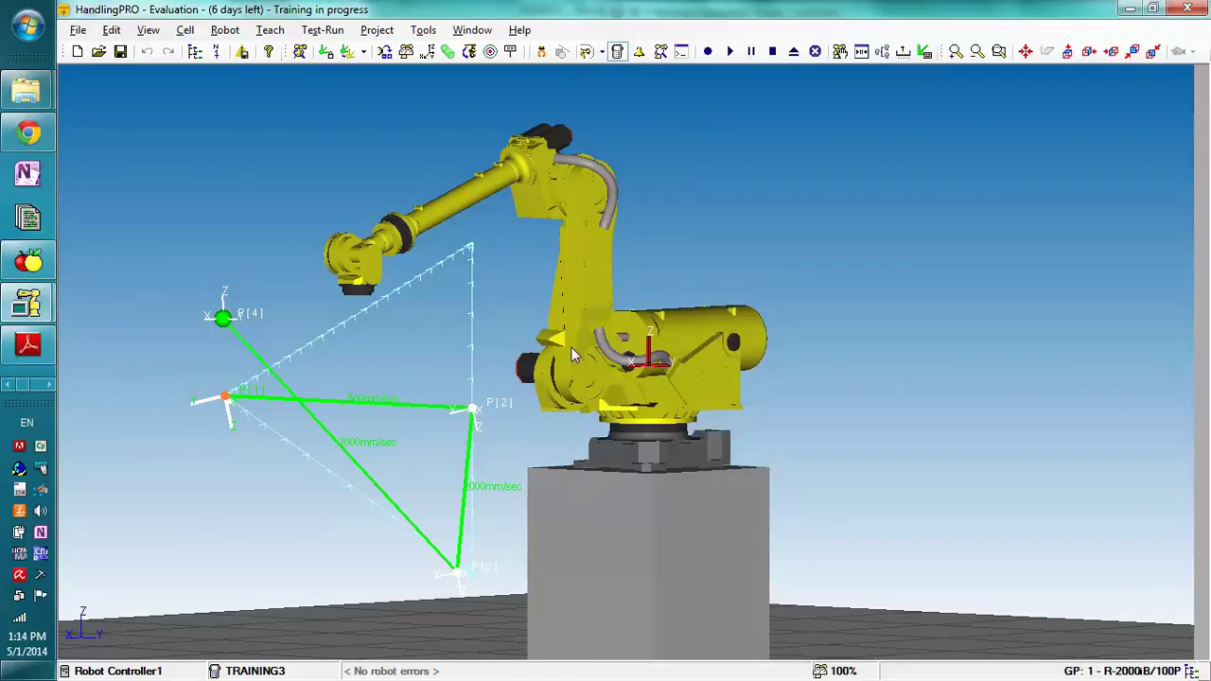
left_click(29, 384)
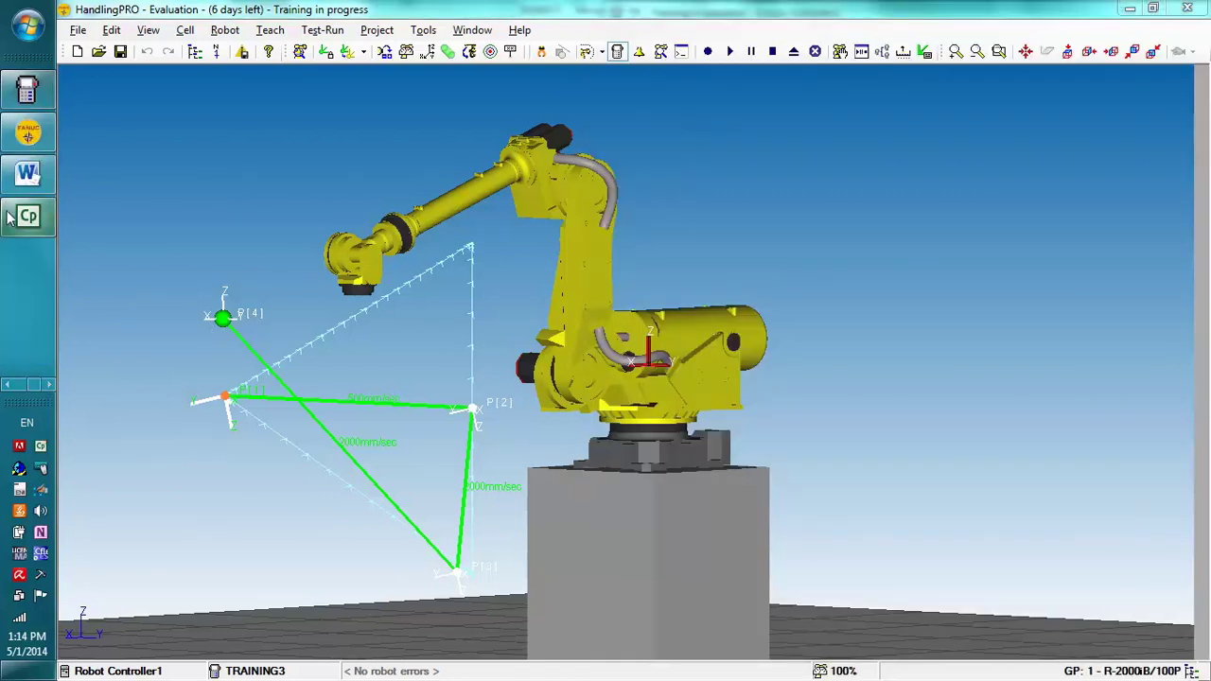
left_click(27, 90)
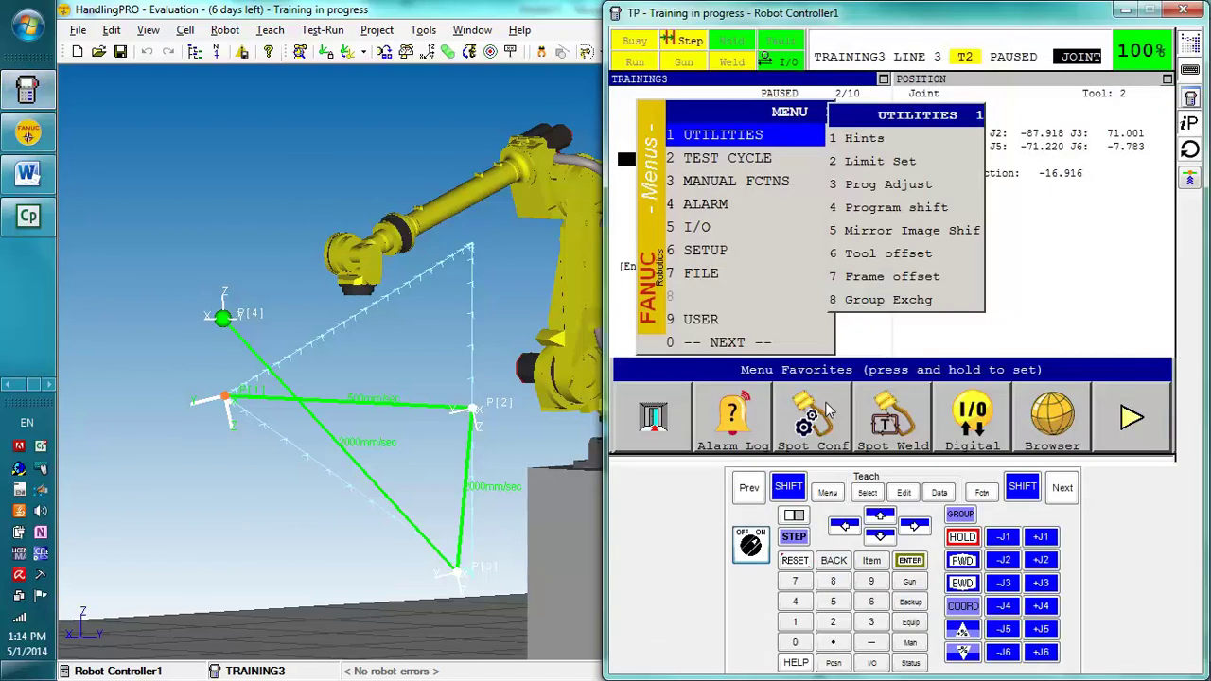
left_click(748, 494)
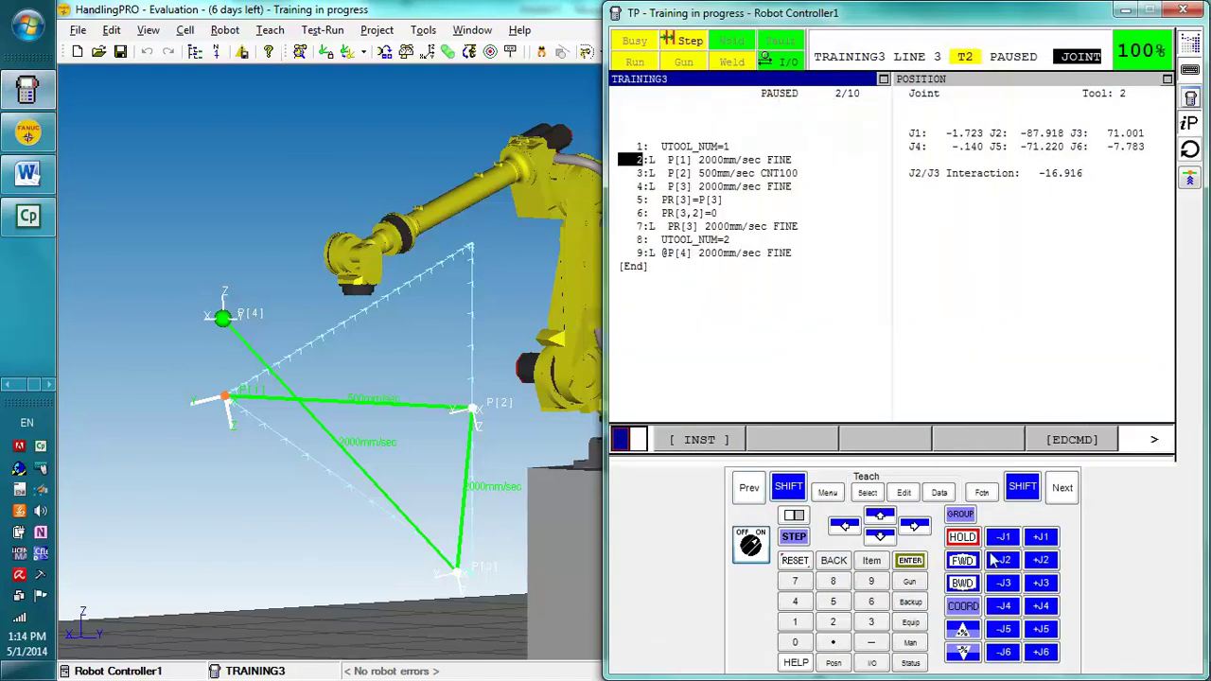
left_click(788, 488)
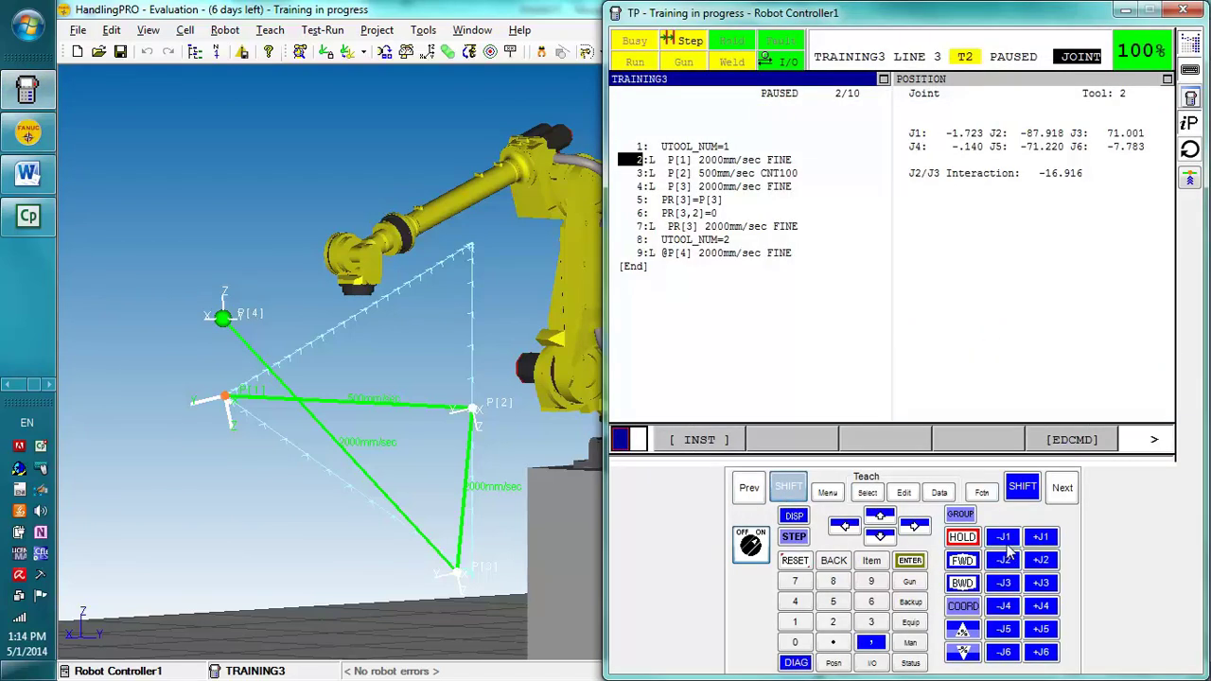
left_click(788, 487)
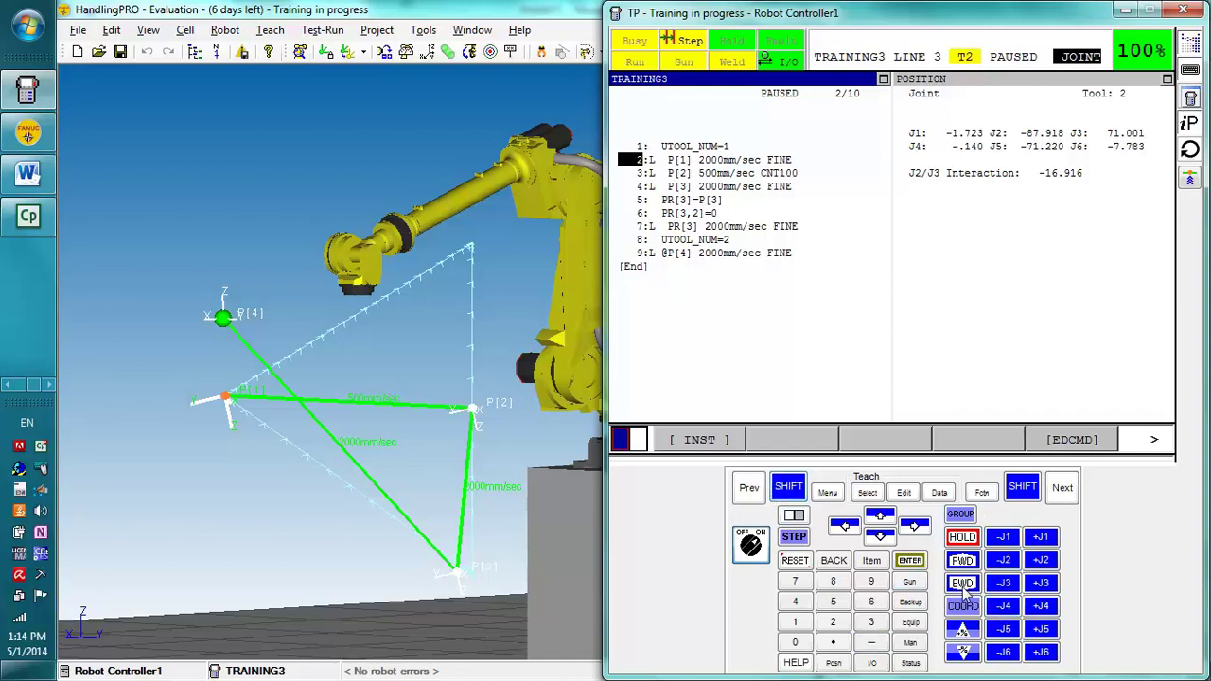
left_click(962, 606)
left_click(962, 606)
left_click(962, 606)
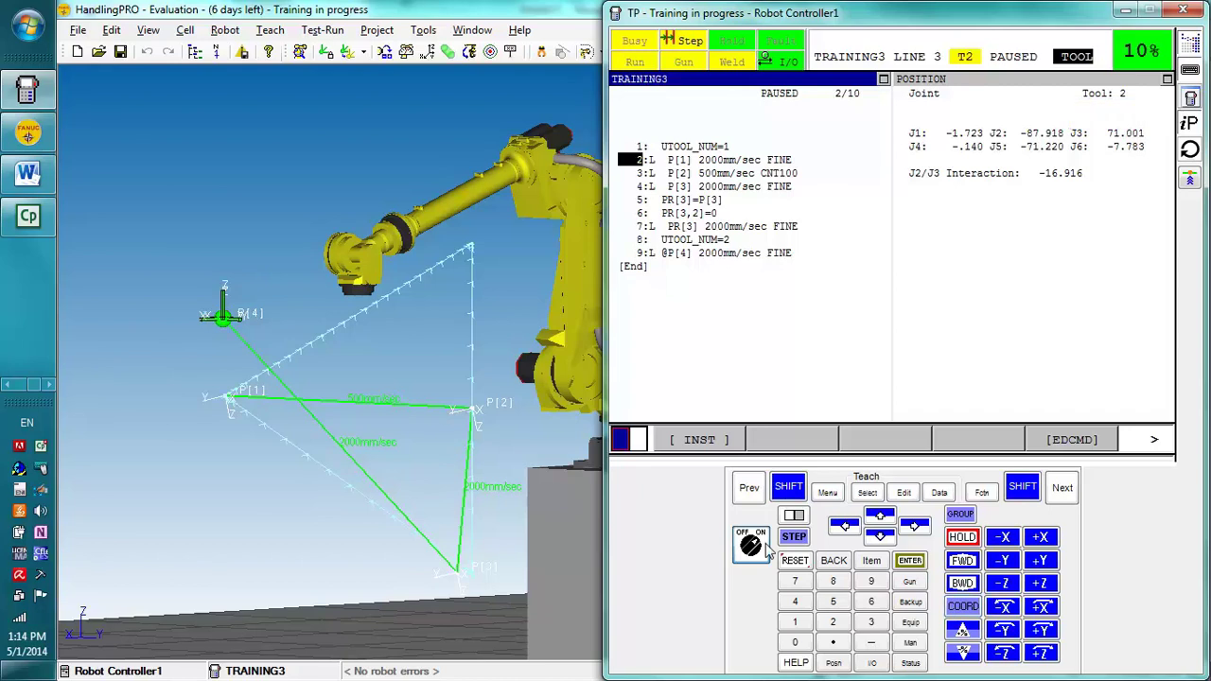
left_click(788, 488)
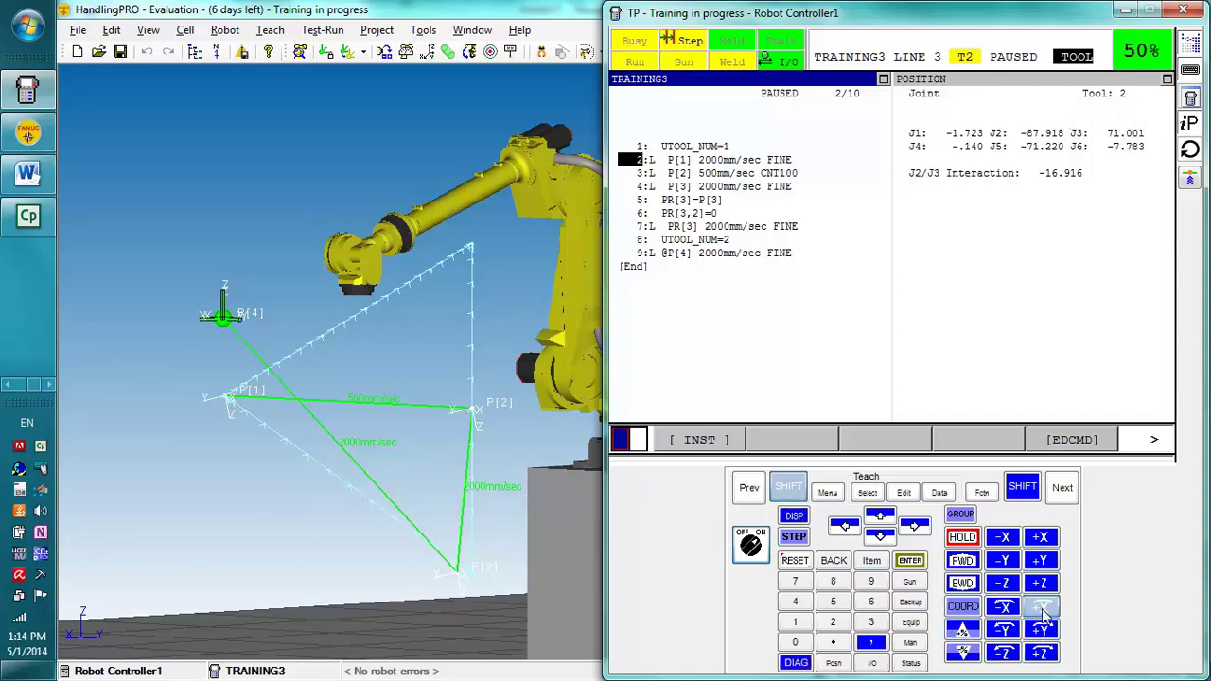
left_click_drag(1043, 611, 1042, 633)
Step: Switch jogging to WORLD coordinates and rotate the tool's orientation
left_click(788, 487)
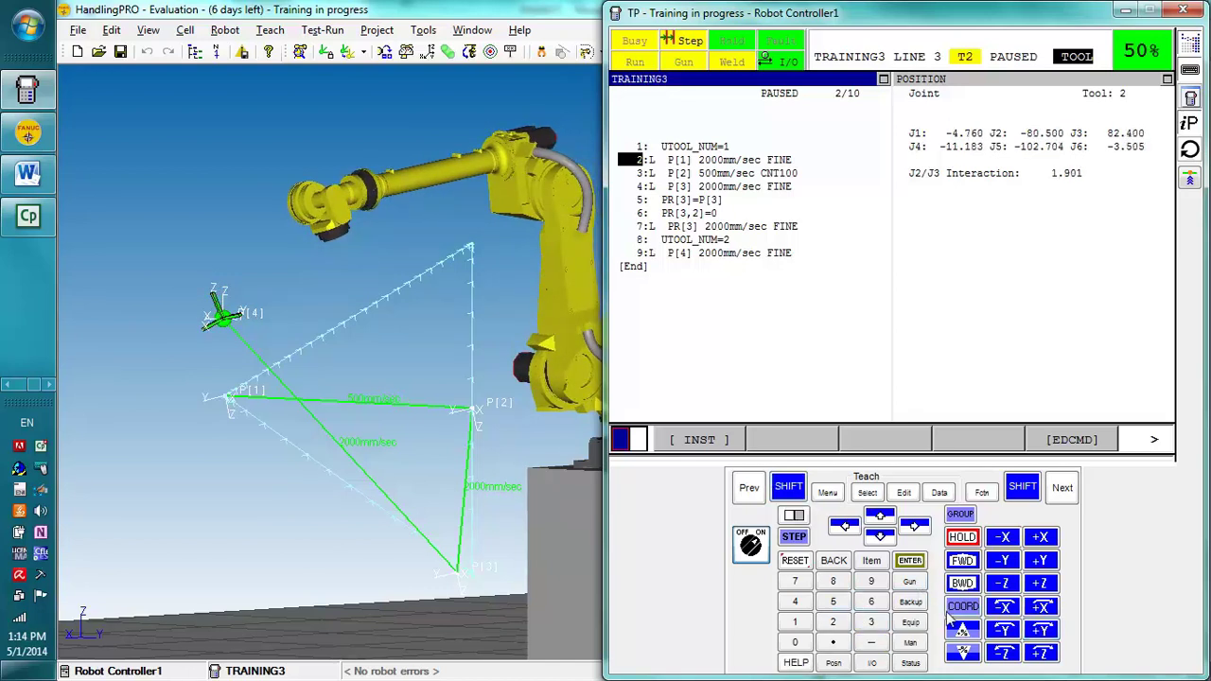
left_click(957, 610)
left_click(957, 610)
left_click(957, 610)
left_click(954, 611)
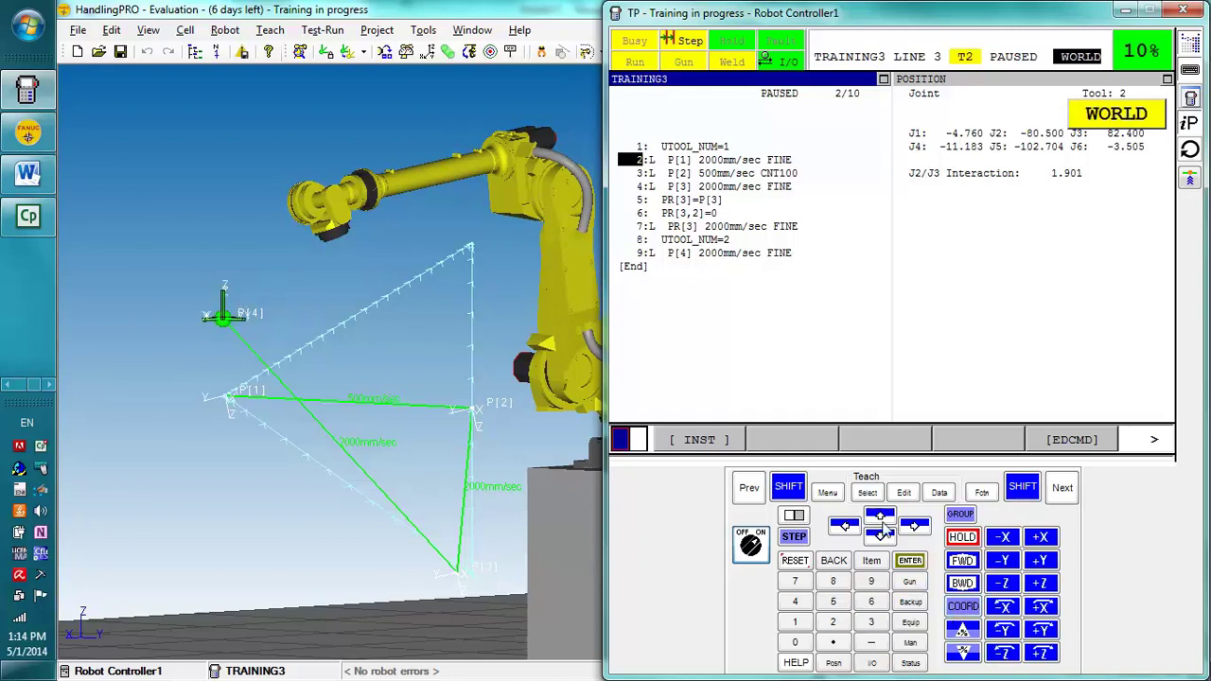
left_click_drag(1041, 632, 1010, 660)
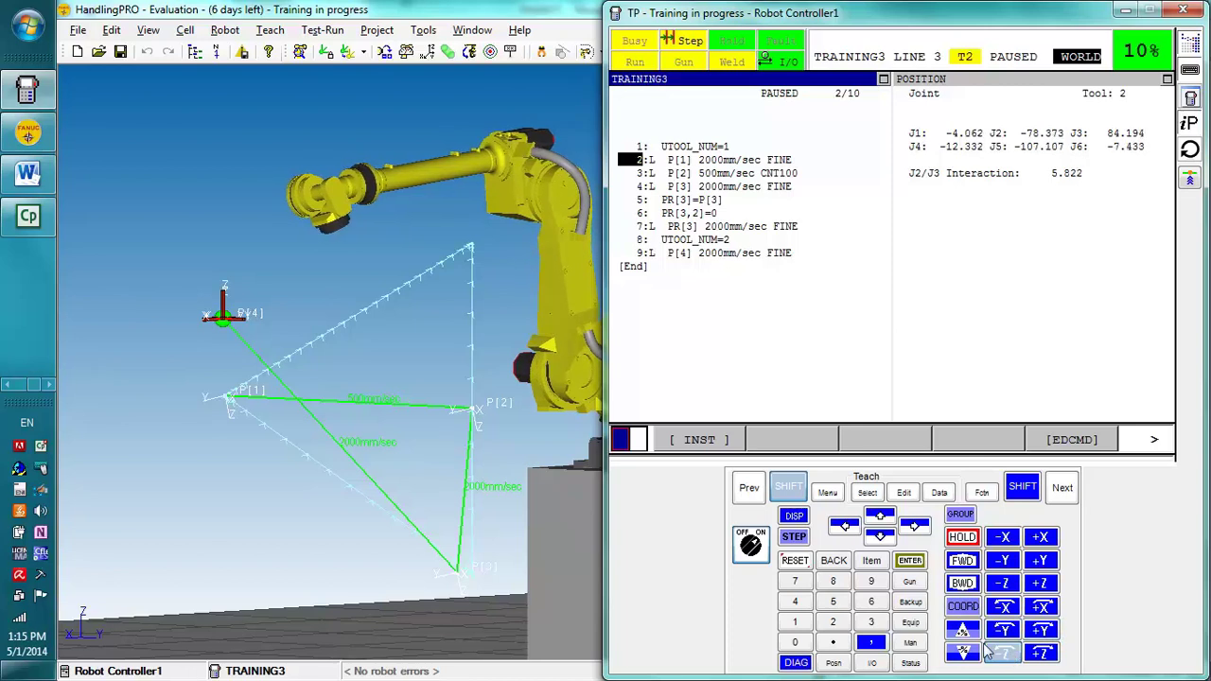
Step: Raise the speed override through 50% to 100%
left_click(968, 635)
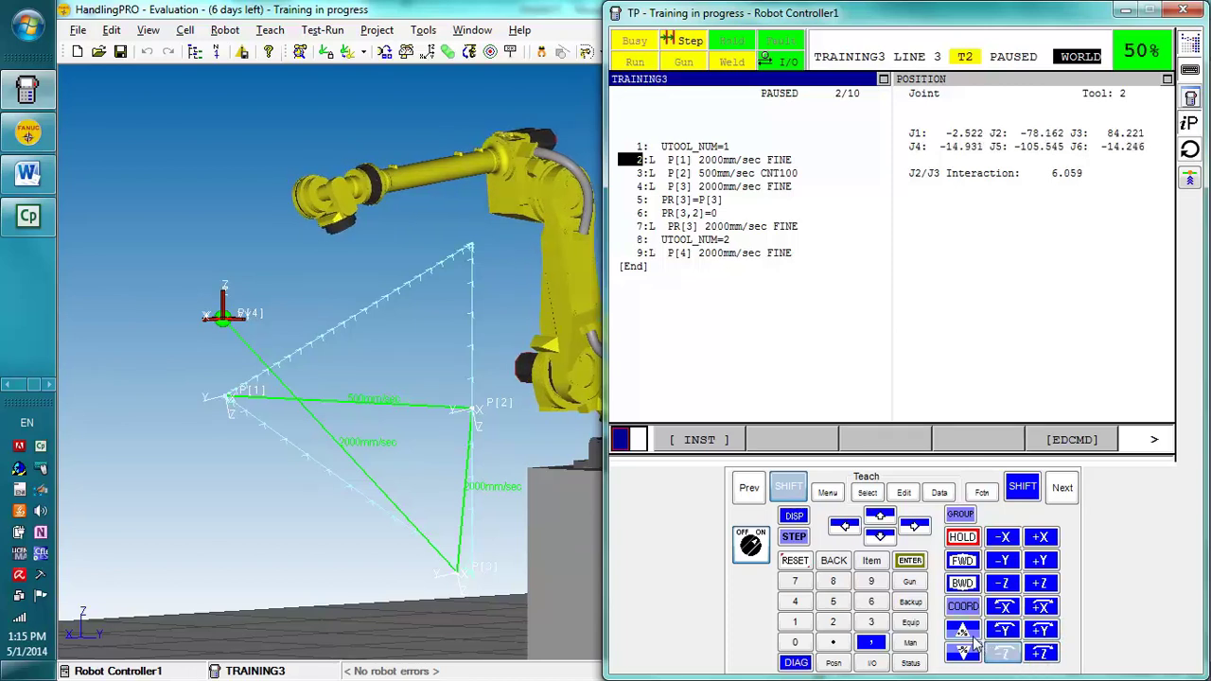
left_click(969, 635)
left_click(1002, 653)
left_click(829, 493)
Step: Open SETUP Frames for tool frame 2 (Extended Arm) and list its teaching methods
left_click(718, 255)
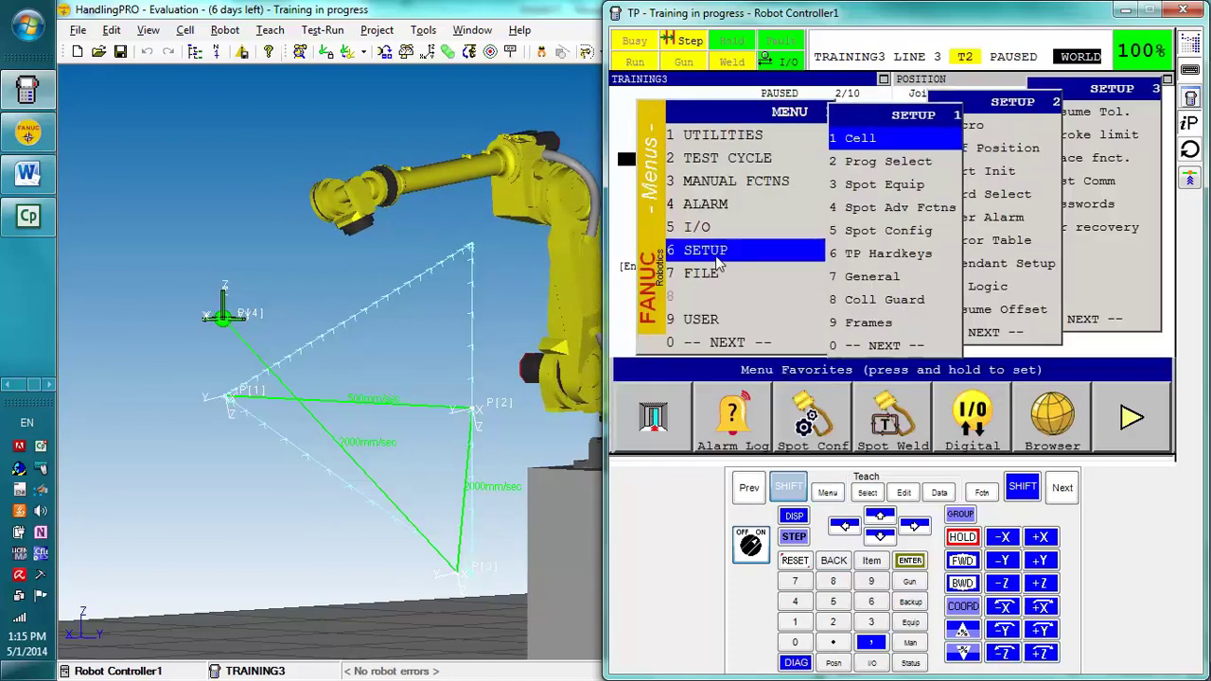
left_click(882, 324)
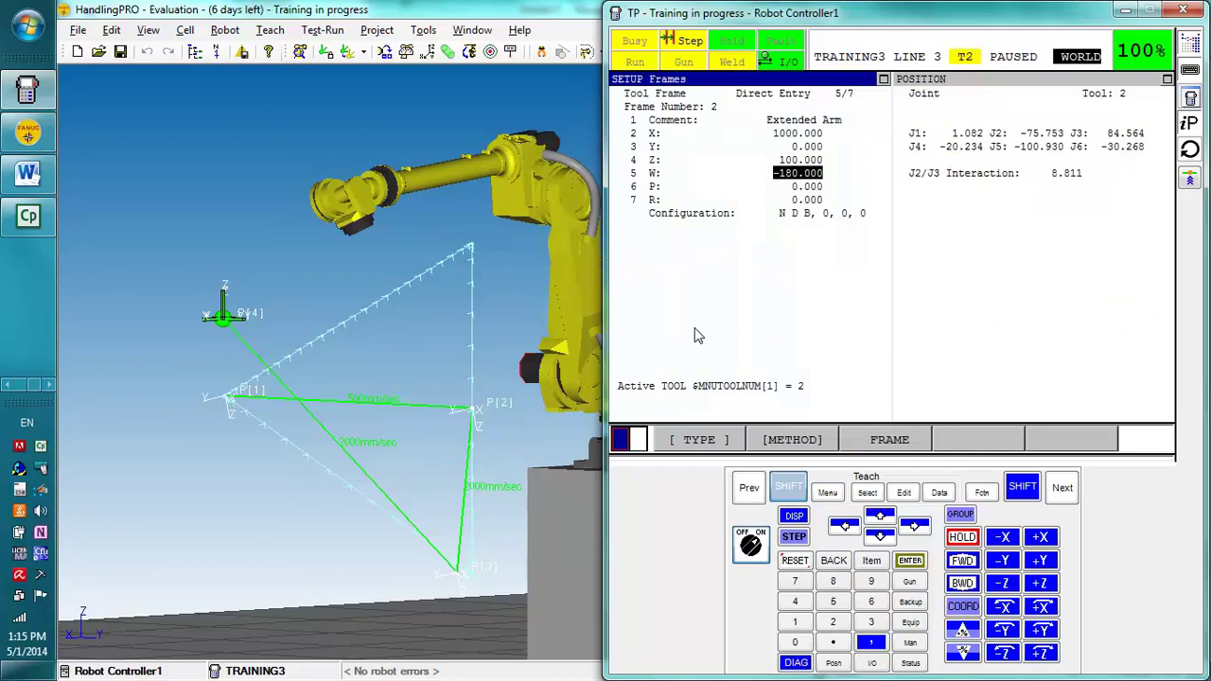
left_click(802, 445)
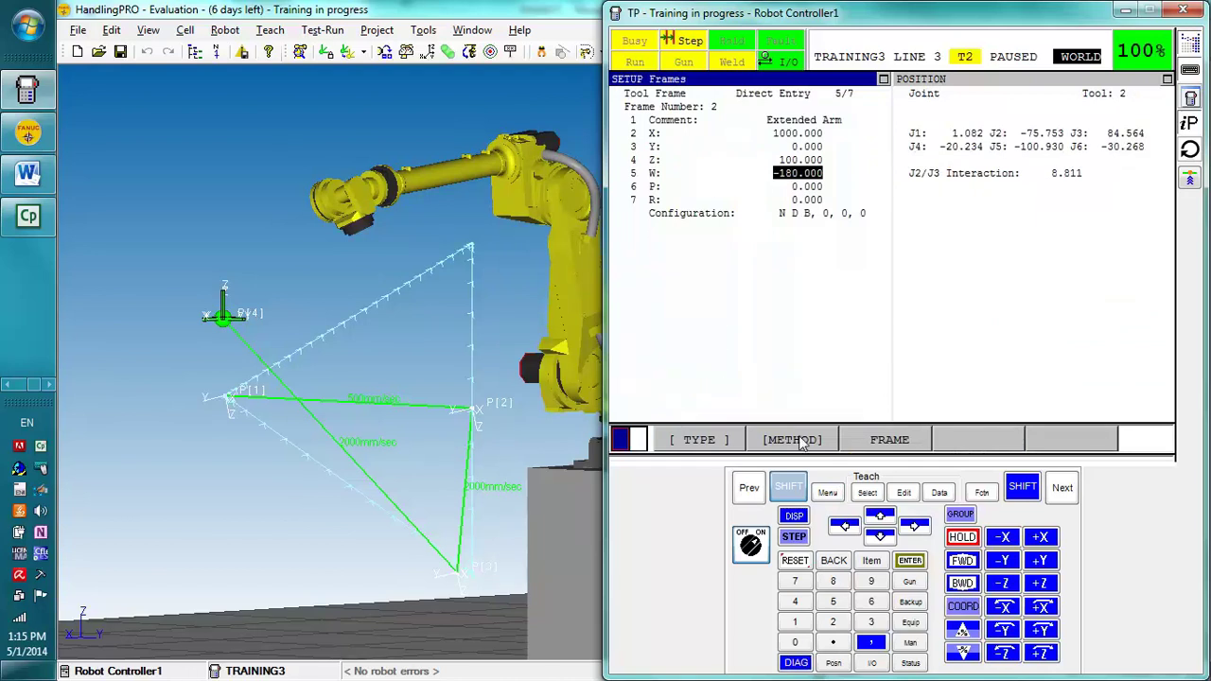
left_click(788, 486)
left_click(790, 435)
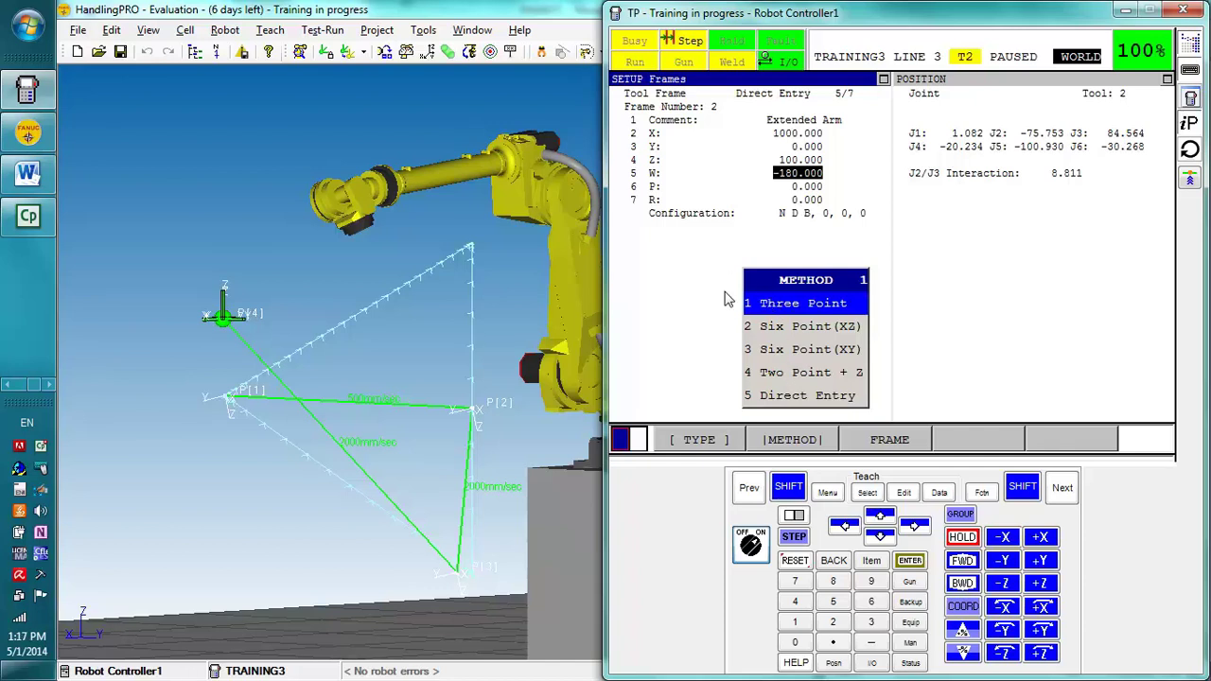
Step: Close the method popup, go back to the 20-frame Tool Frame list, and open and close [OTHER]
left_click(795, 441)
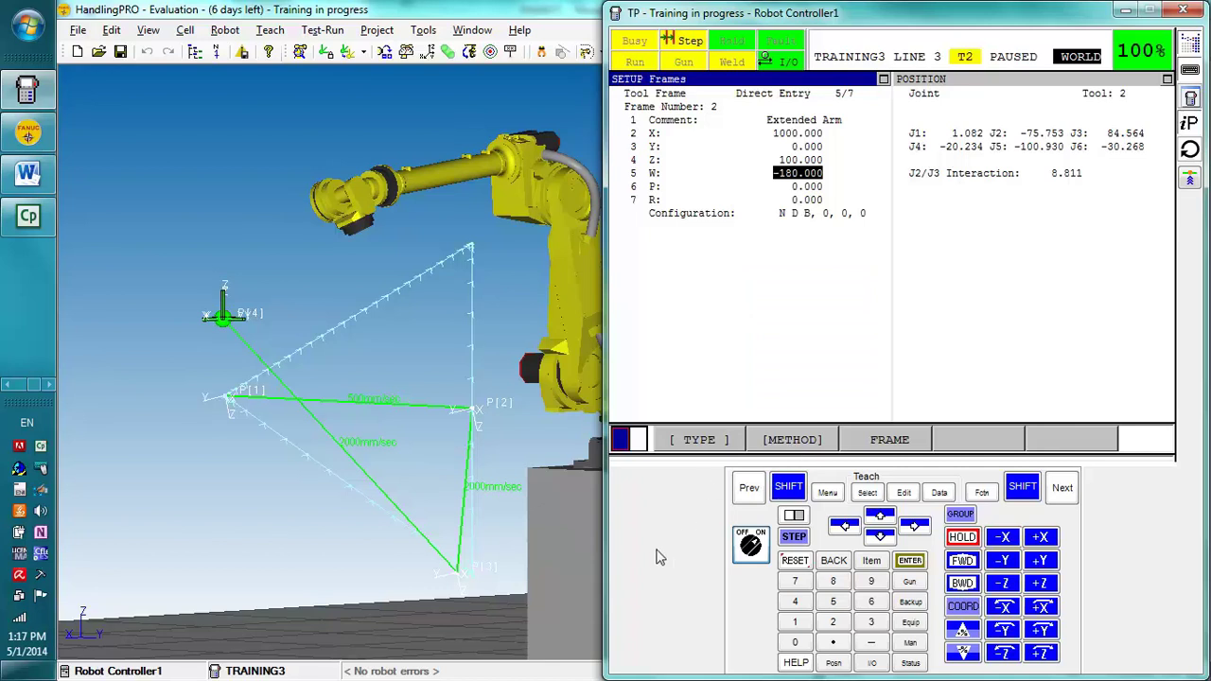
left_click(690, 441)
left_click(691, 441)
left_click(748, 487)
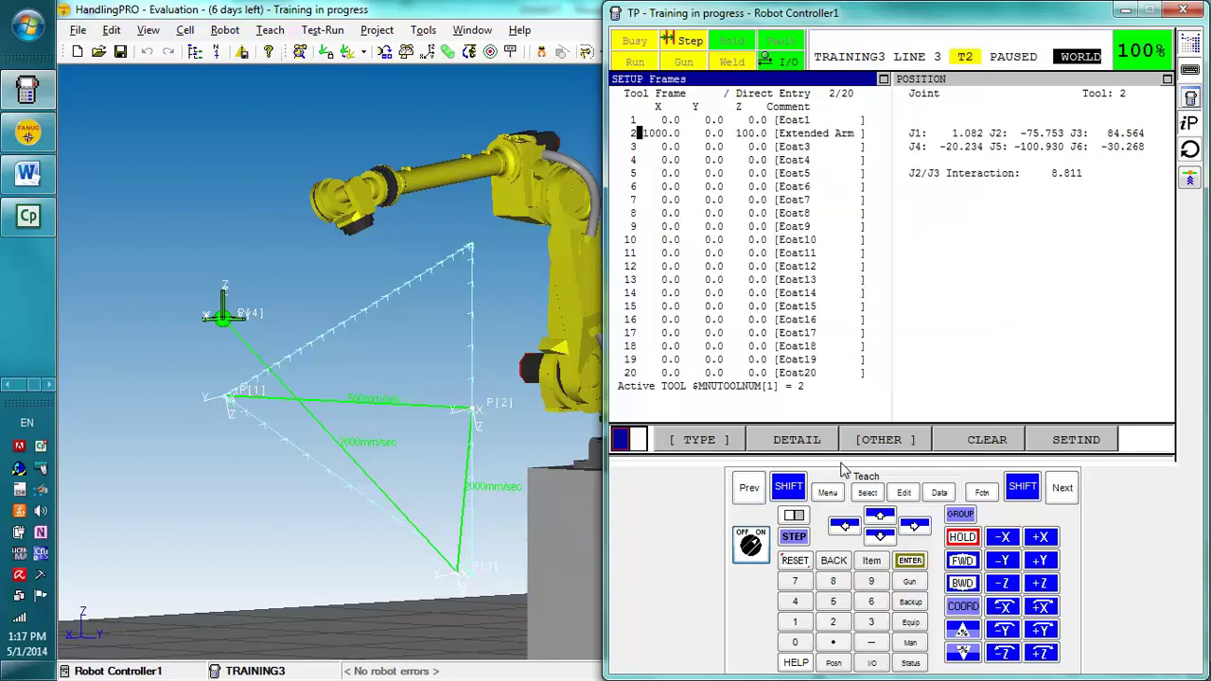
left_click(887, 443)
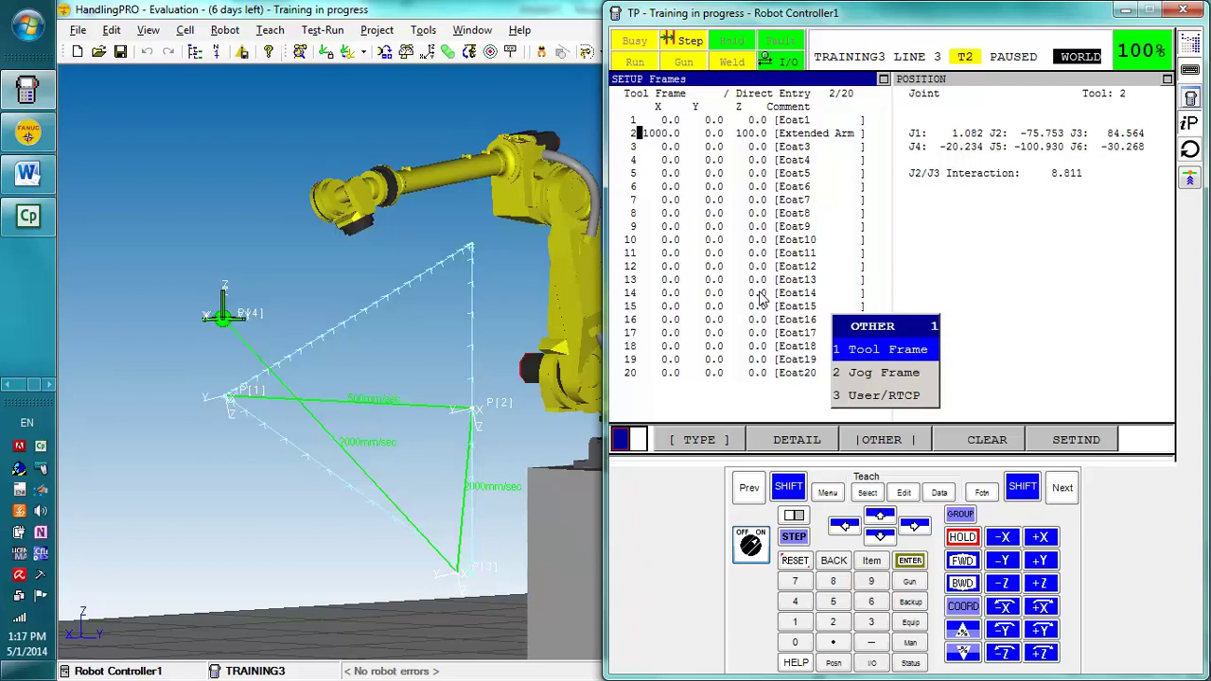
left_click(959, 287)
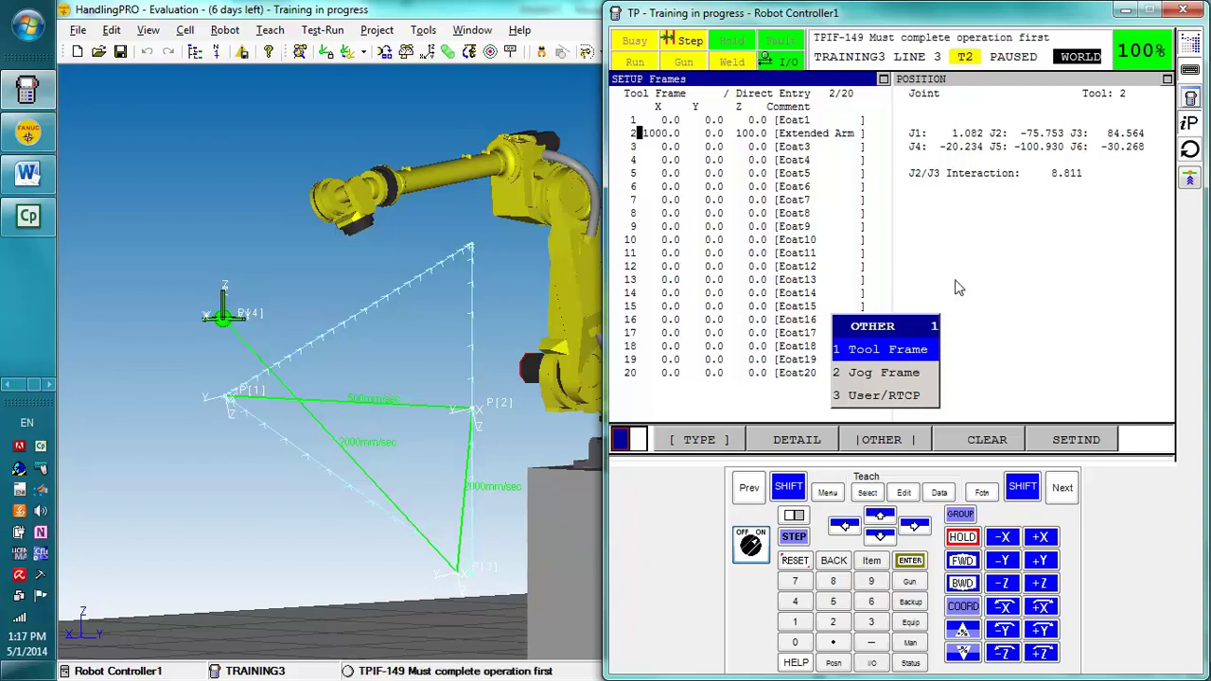
left_click(879, 452)
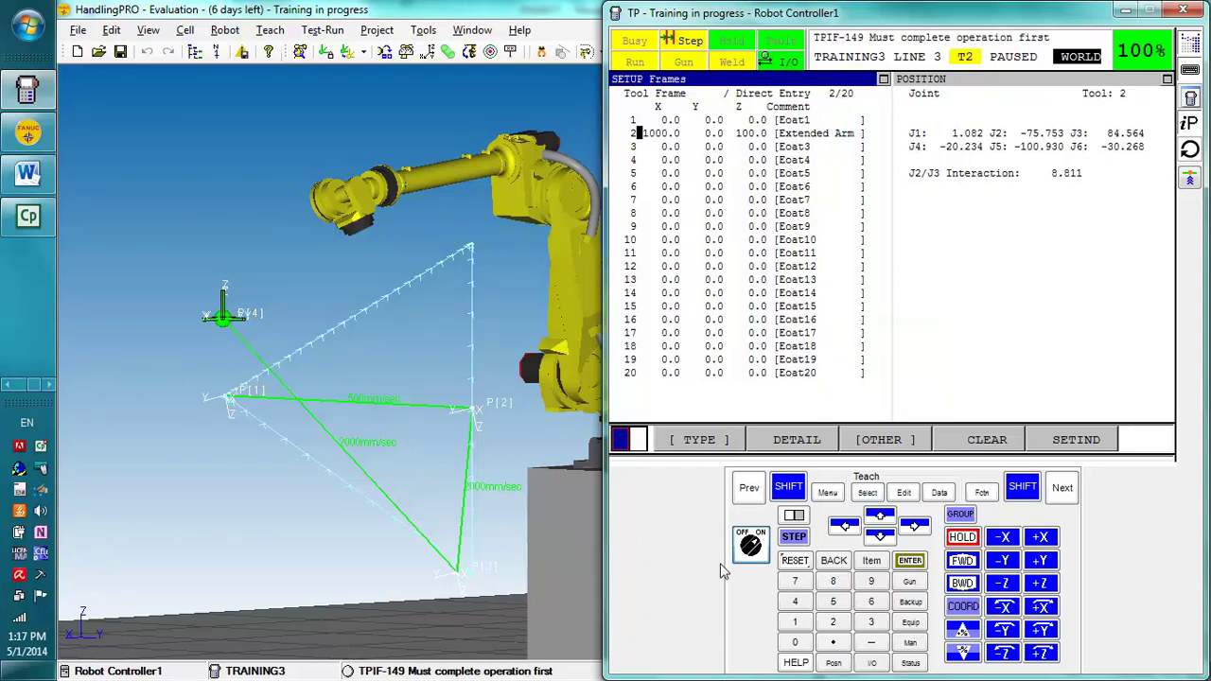